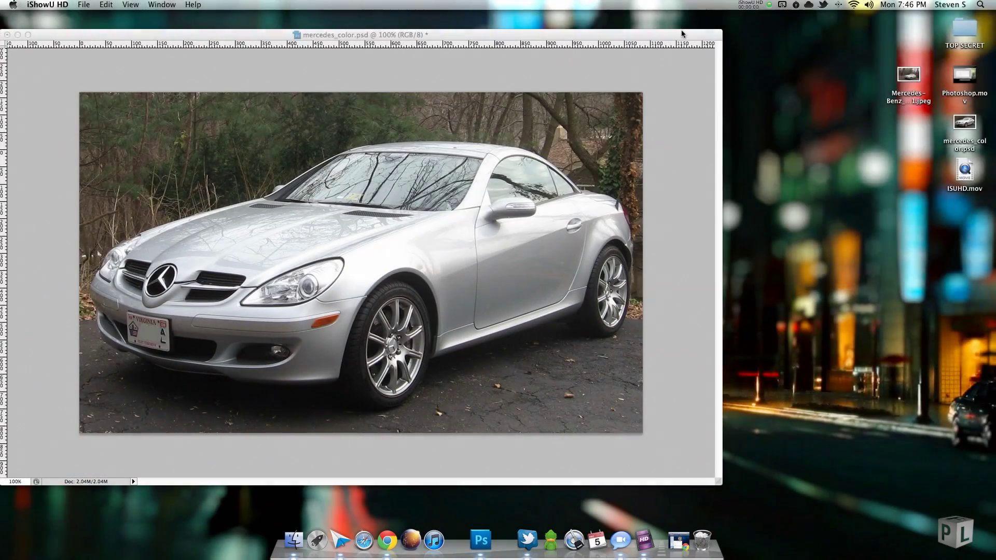
Step: Switch to Photoshop, enlarge the mercedes_color.psd document window and duplicate the Background layer
click(682, 34)
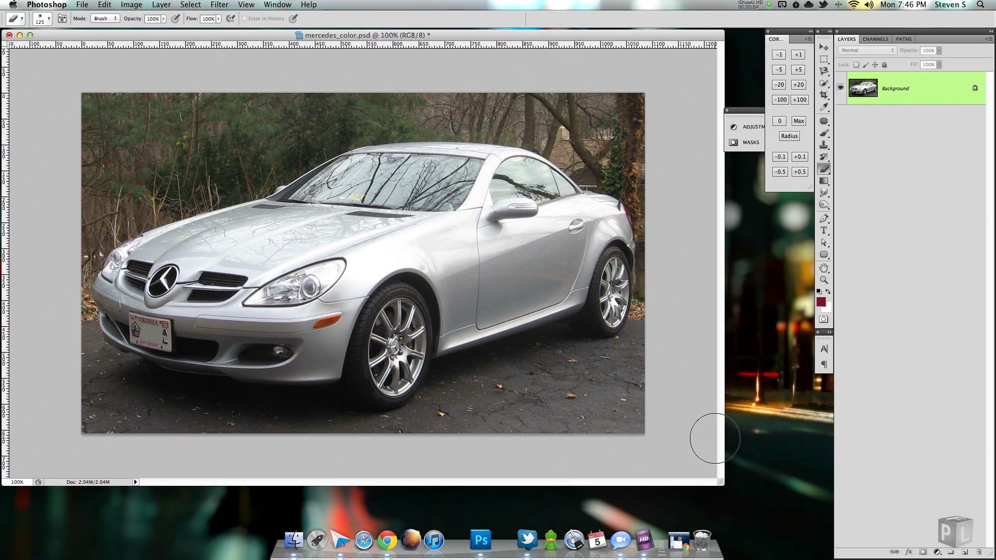
drag(722, 489, 811, 506)
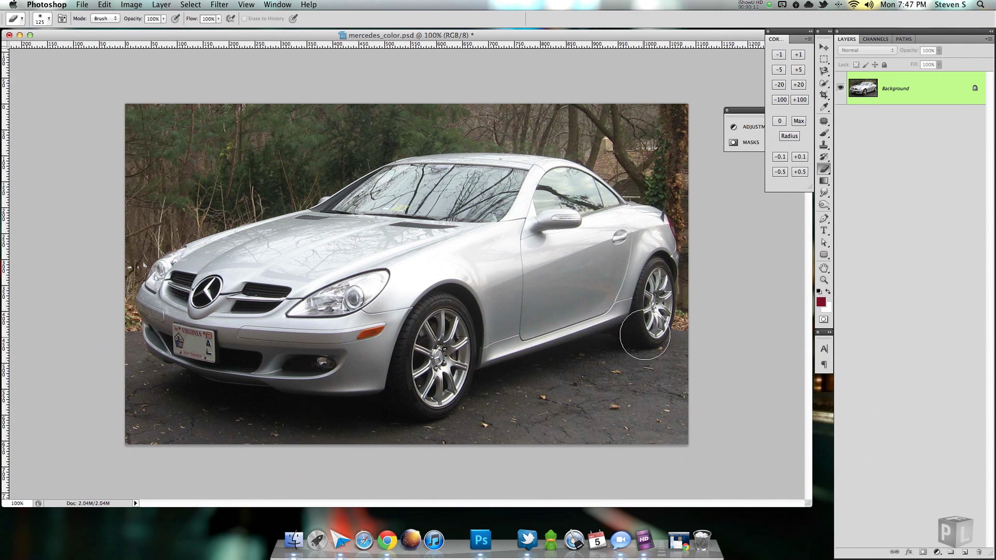
click(826, 219)
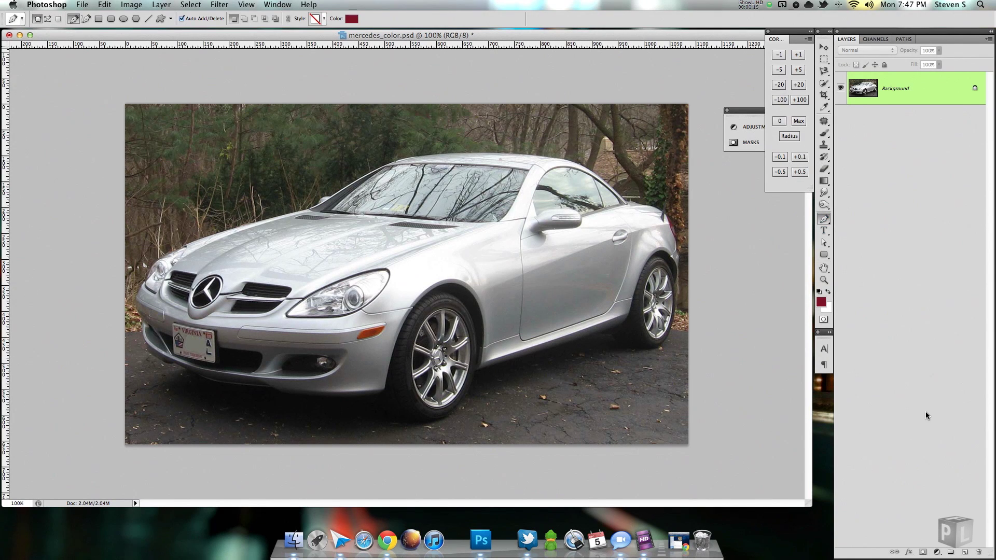
key(super+j)
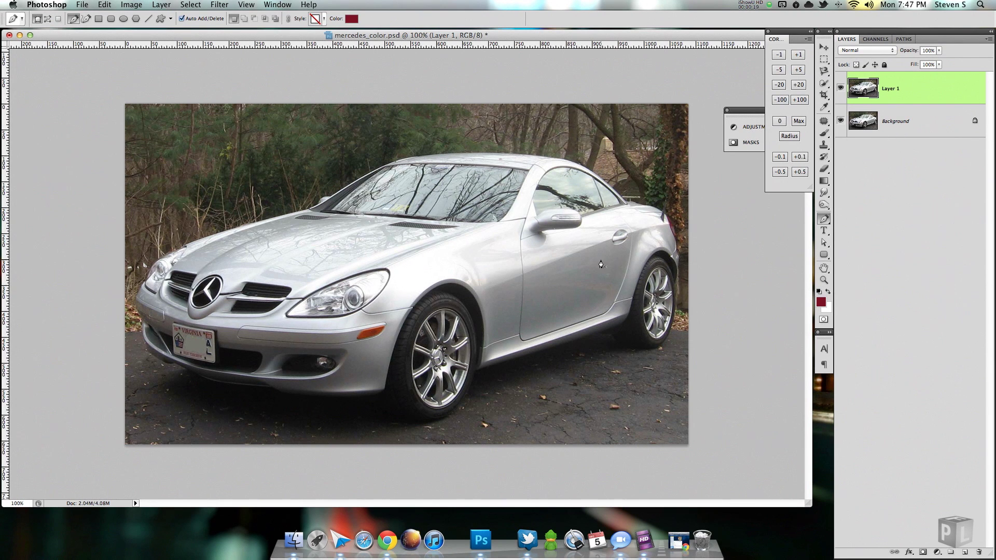
Step: Start a dark red Pen tool shape along the car's roofline from the rear window corner forward, and set the shape layer's opacity to 62%
key(super+plus)
drag(522, 268, 374, 333)
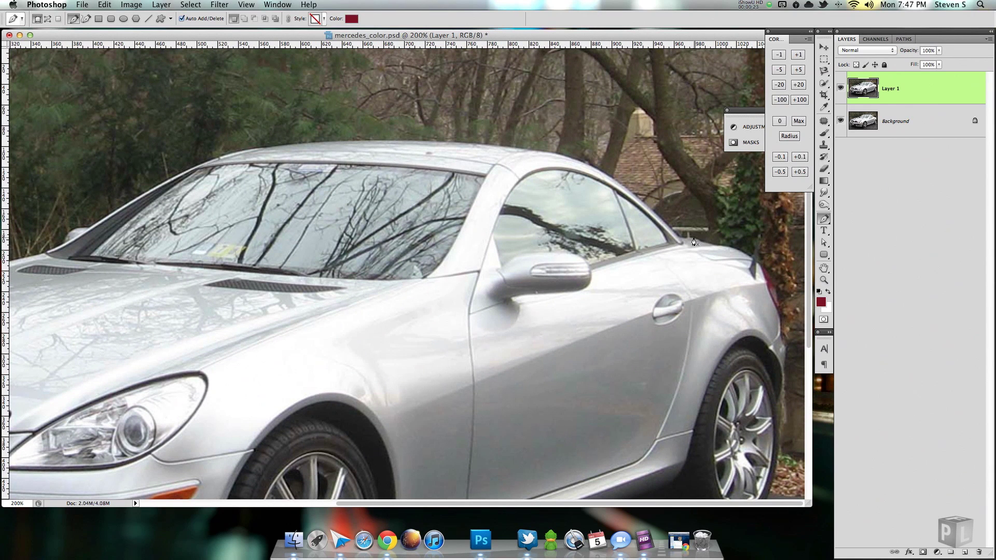
click(695, 239)
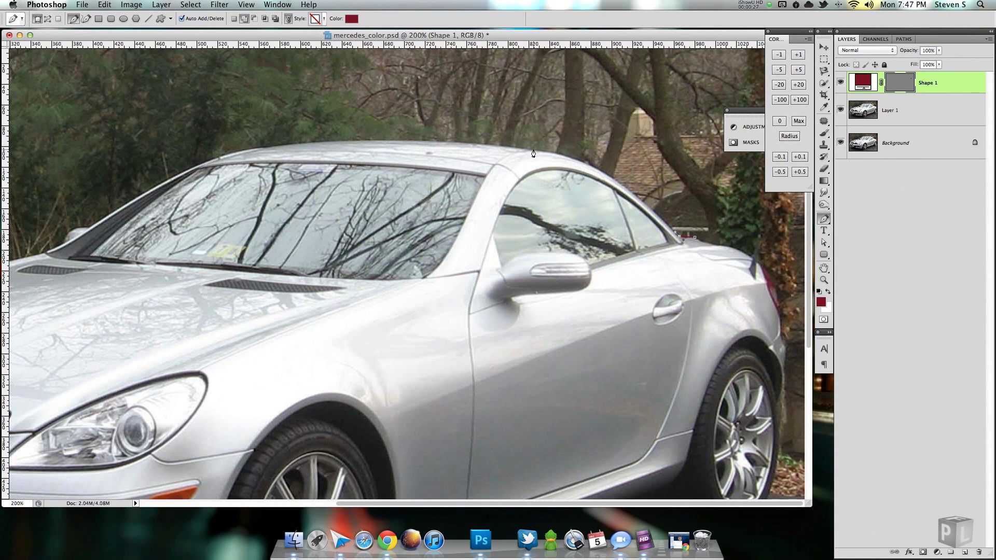
drag(533, 150, 447, 140)
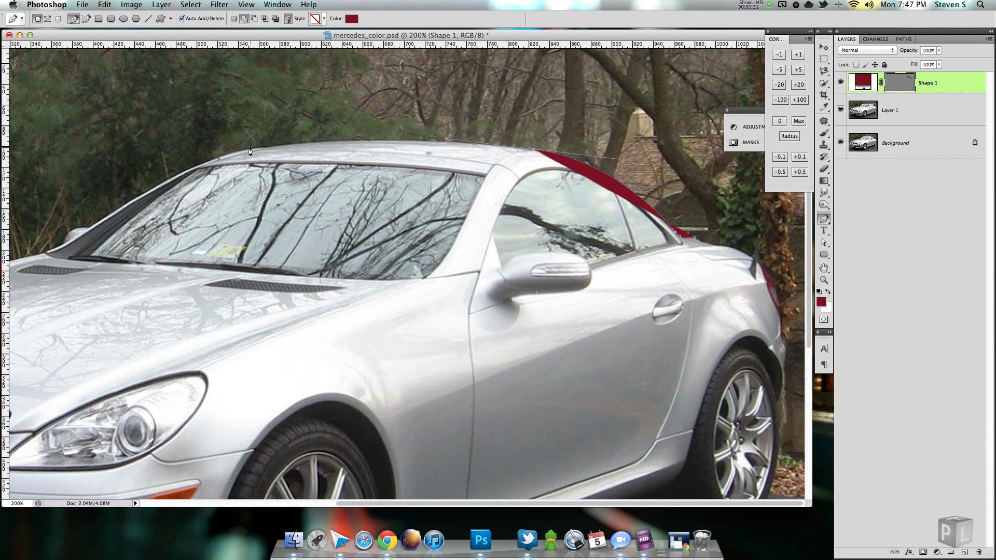
drag(265, 148, 228, 153)
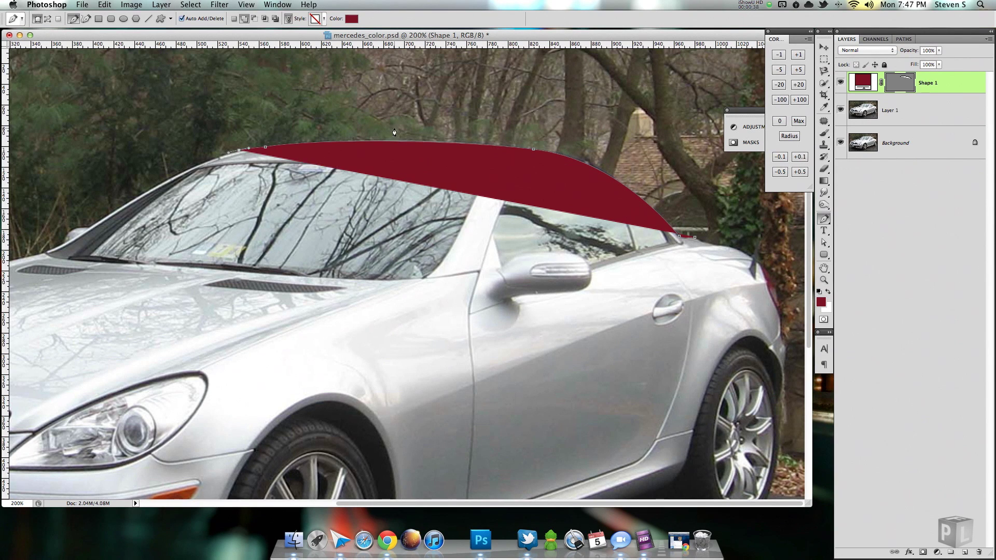
drag(909, 52, 890, 53)
Step: Continue the shape outline down the far windshield pillar, around the far mirror and along the hood edge to the far headlight
scroll(247, 212, left, 10)
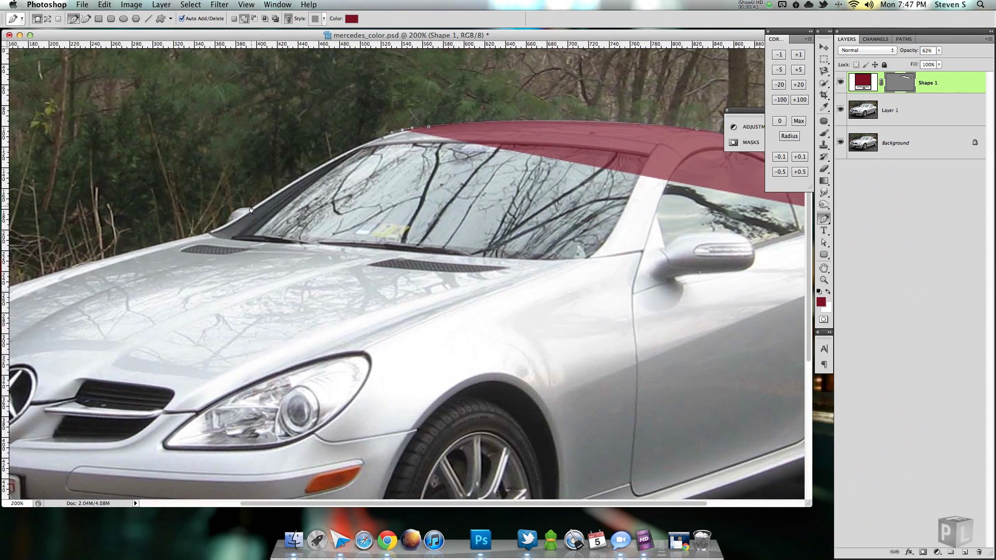
drag(254, 206, 171, 263)
alt+click(253, 207)
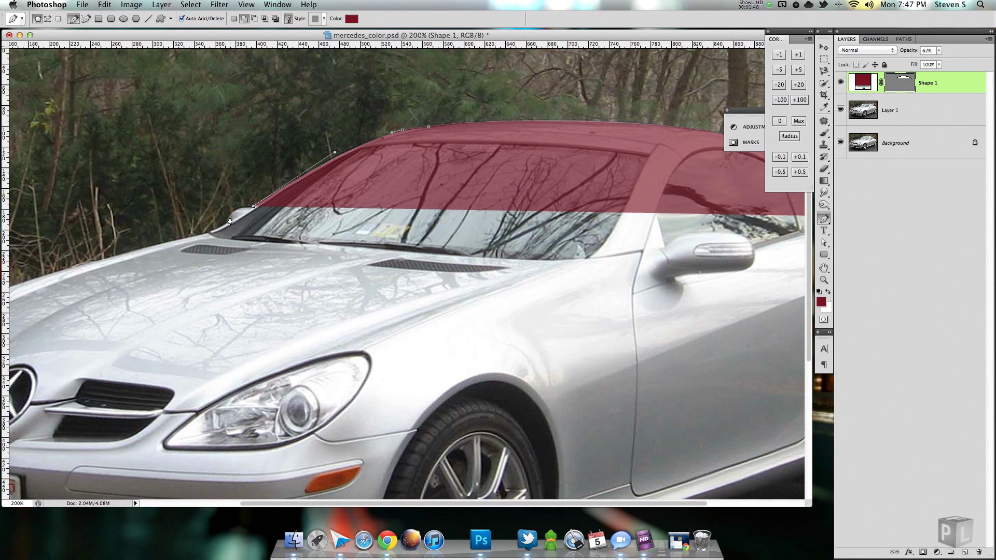
drag(229, 220, 223, 230)
drag(116, 308, 283, 245)
drag(131, 242, 86, 267)
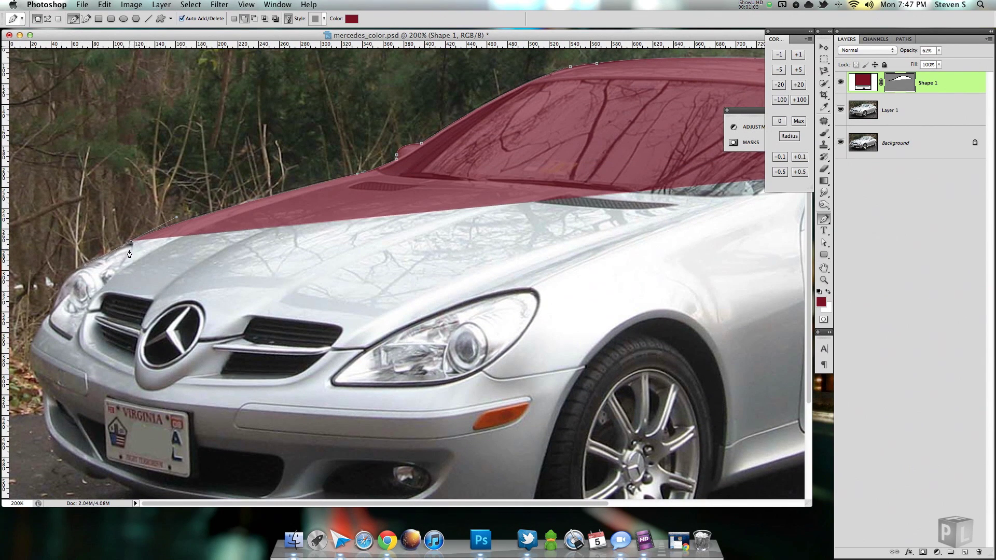
Step: Continue the outline around the inside of the far headlight and down the outer corner of the front bumper, leaving the headlight out
drag(119, 272, 98, 297)
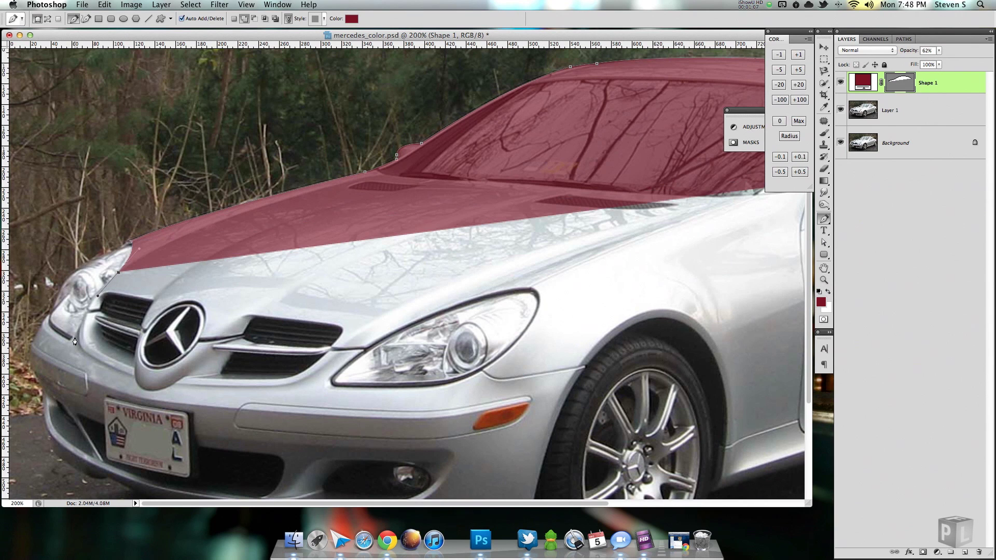
drag(70, 342, 45, 395)
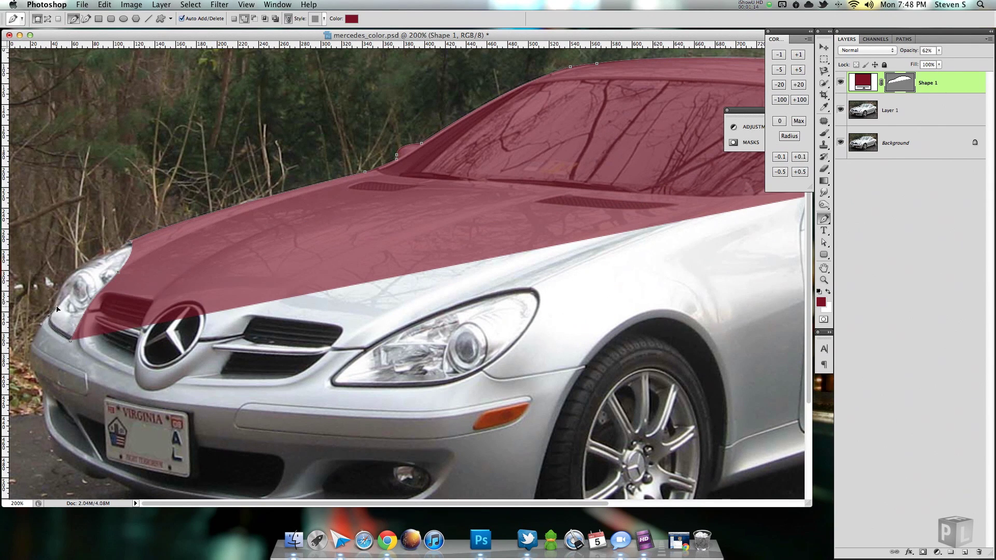
click(50, 320)
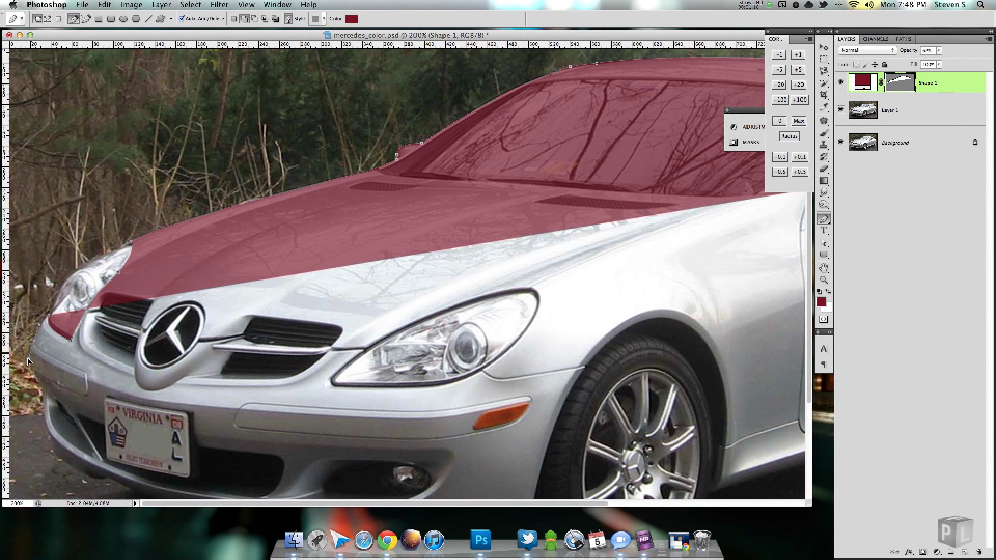
click(34, 344)
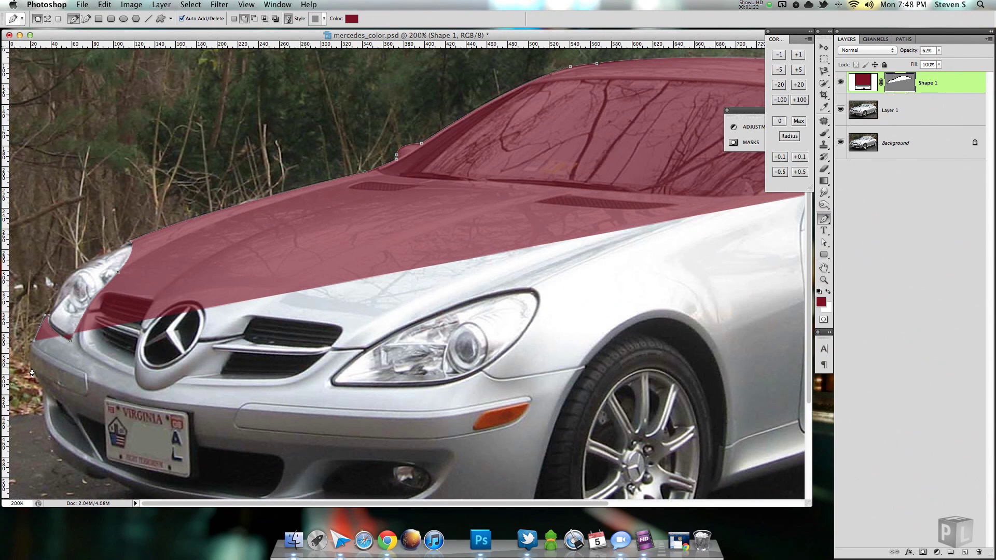
drag(32, 368, 36, 382)
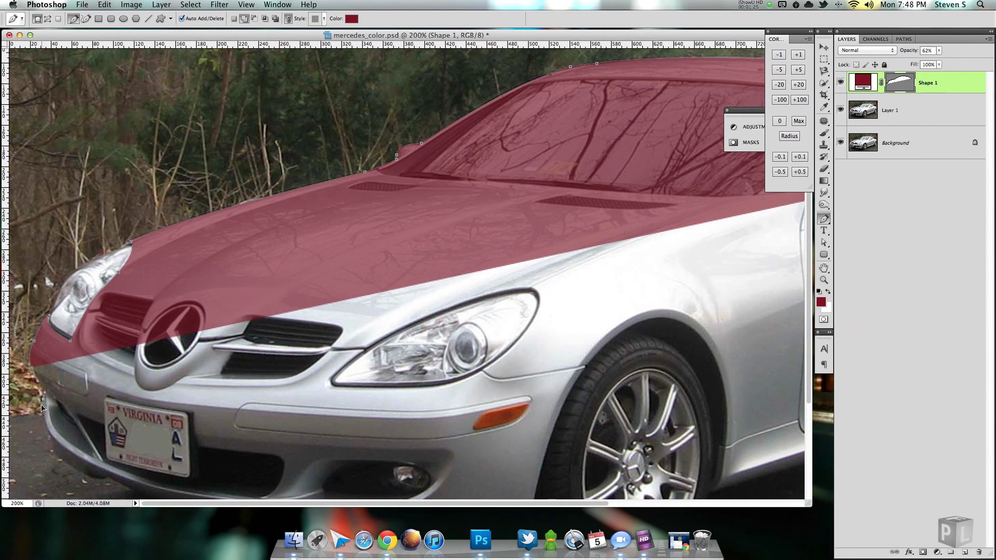
click(43, 394)
Step: Trace the lower edge of the front bumper from its far corner to the front wheel
scroll(47, 399, down, 5)
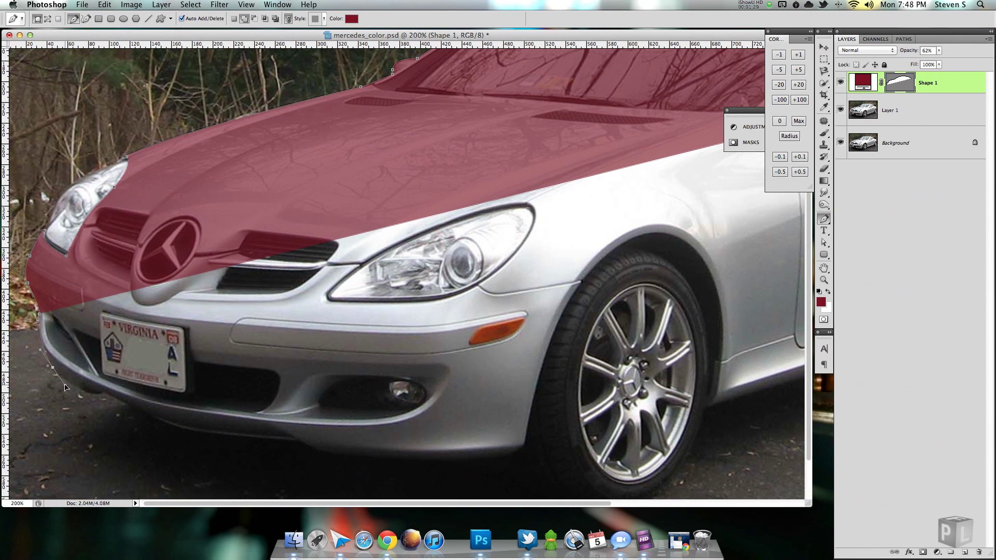
click(66, 385)
drag(102, 393, 126, 389)
drag(154, 417, 353, 456)
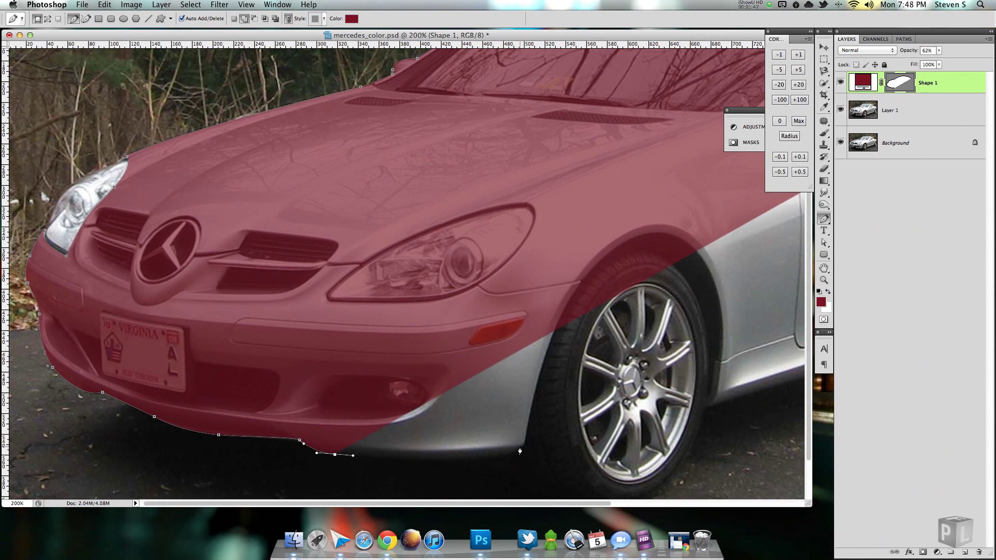
drag(510, 454, 527, 438)
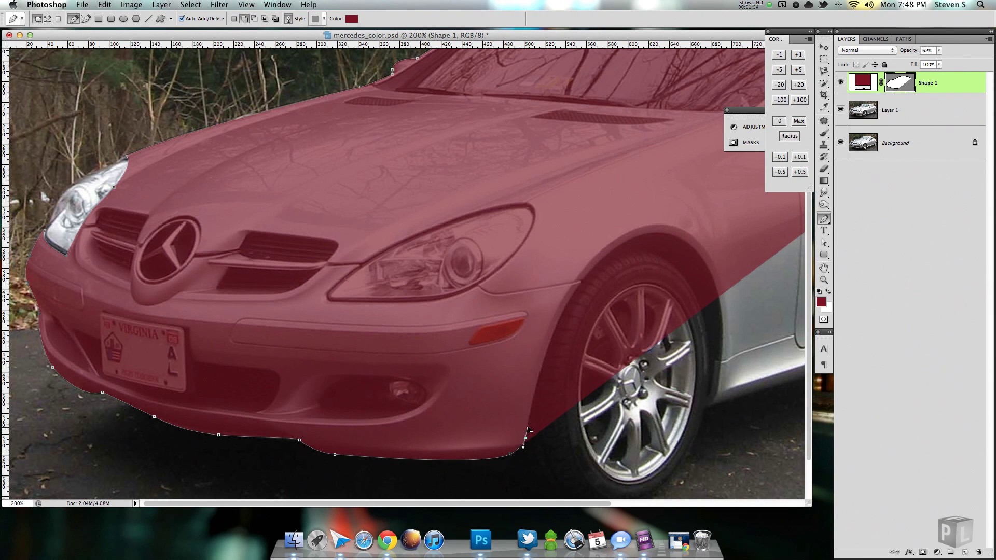
Step: Trace the front wheel arch over the tire down to the start of the side sill, correcting misplaced curve points along the way
drag(582, 280, 619, 243)
drag(704, 258, 751, 310)
mouse_move(712, 387)
mouse_down()
mouse_move(706, 408)
mouse_move(707, 400)
mouse_up()
key(super+z)
key(super+z)
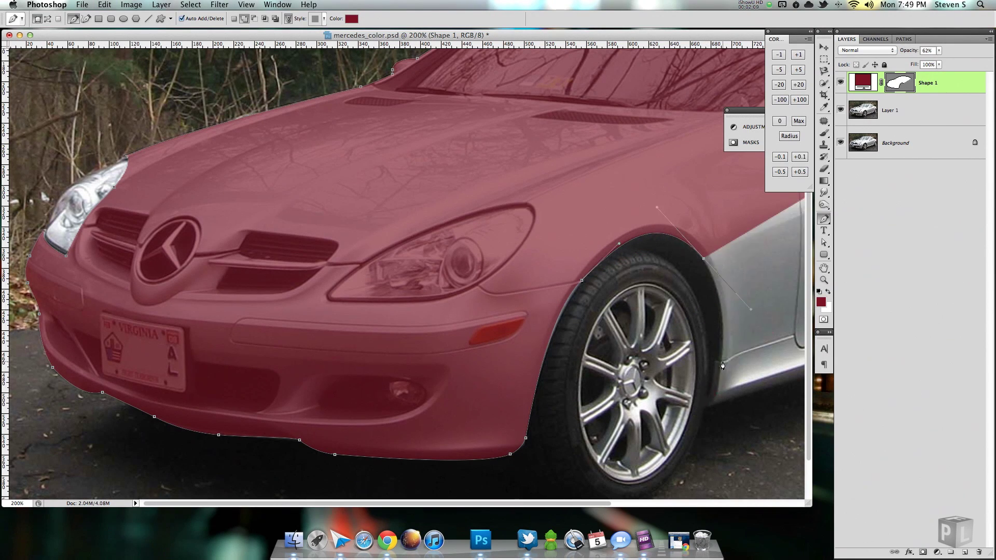
click(723, 362)
drag(750, 310, 729, 296)
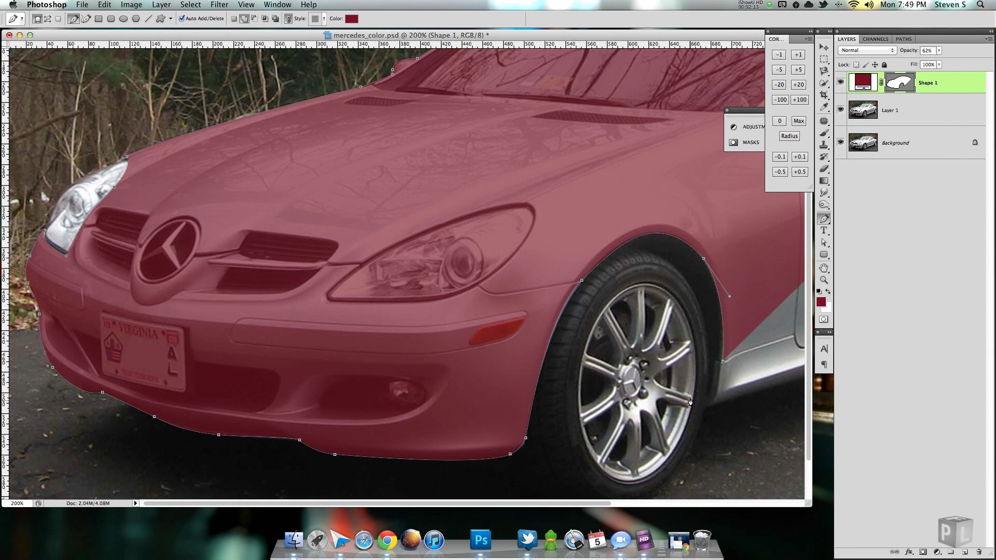
click(717, 360)
drag(702, 394, 563, 370)
click(706, 405)
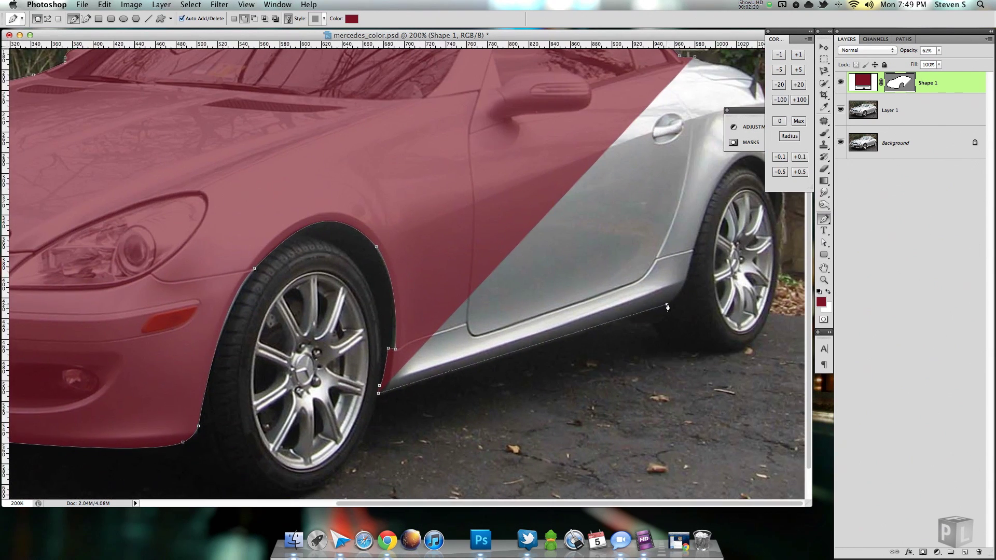
Step: Continue the outline along the bottom of the side sill and over the rear wheel arch
click(668, 303)
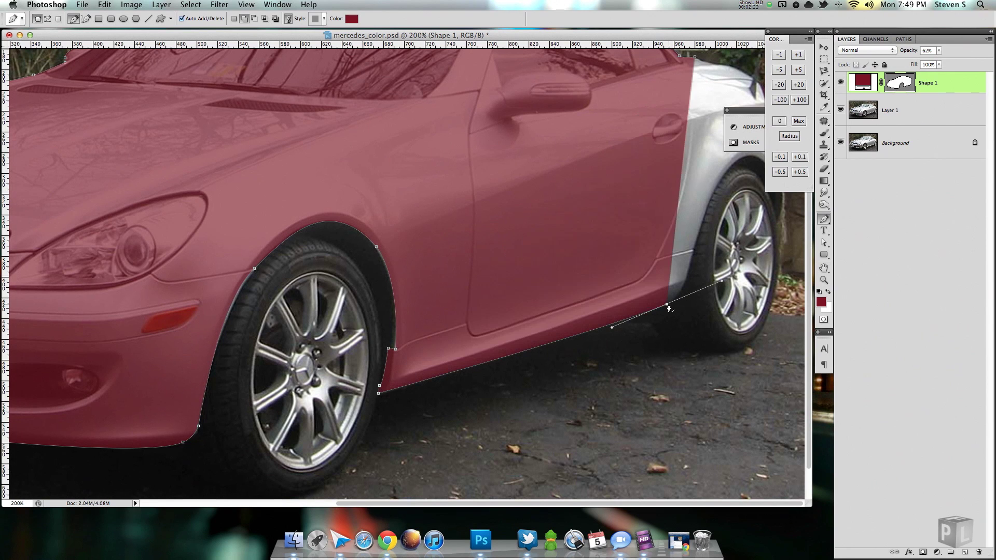
click(686, 276)
click(695, 250)
drag(572, 200, 572, 292)
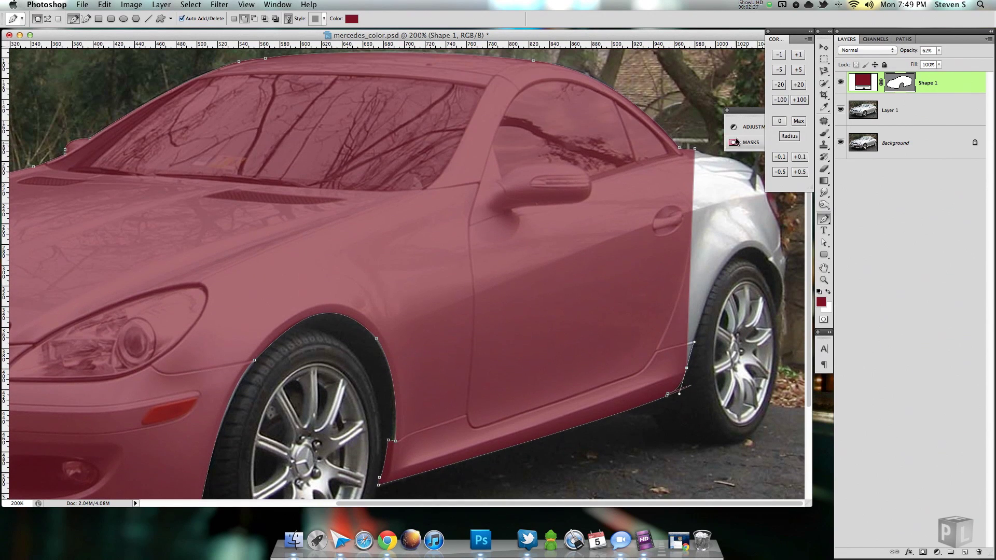
drag(705, 304, 776, 300)
click(777, 314)
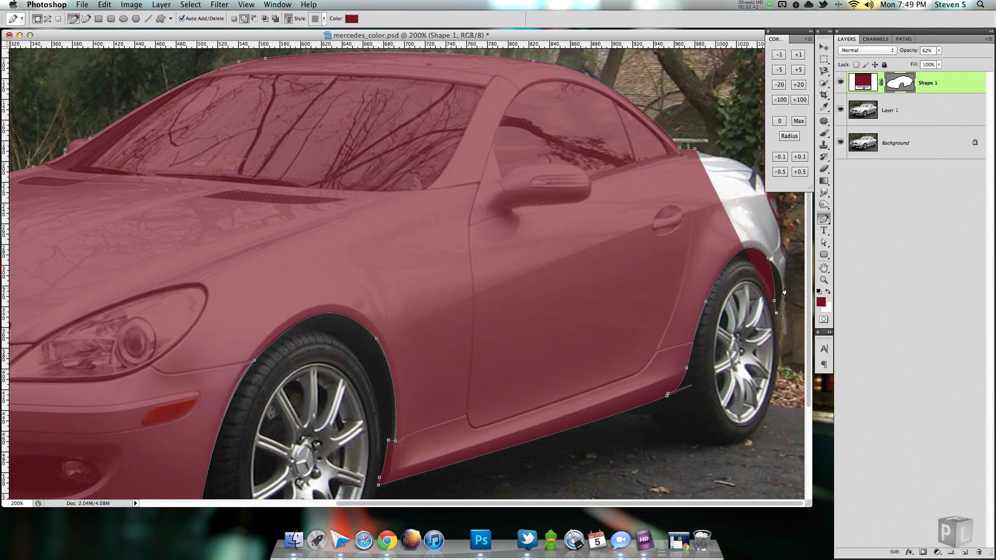
Step: Trace the rear bumper and trunk edge and close the body outline at its starting point behind the side window
drag(785, 258, 782, 236)
click(779, 223)
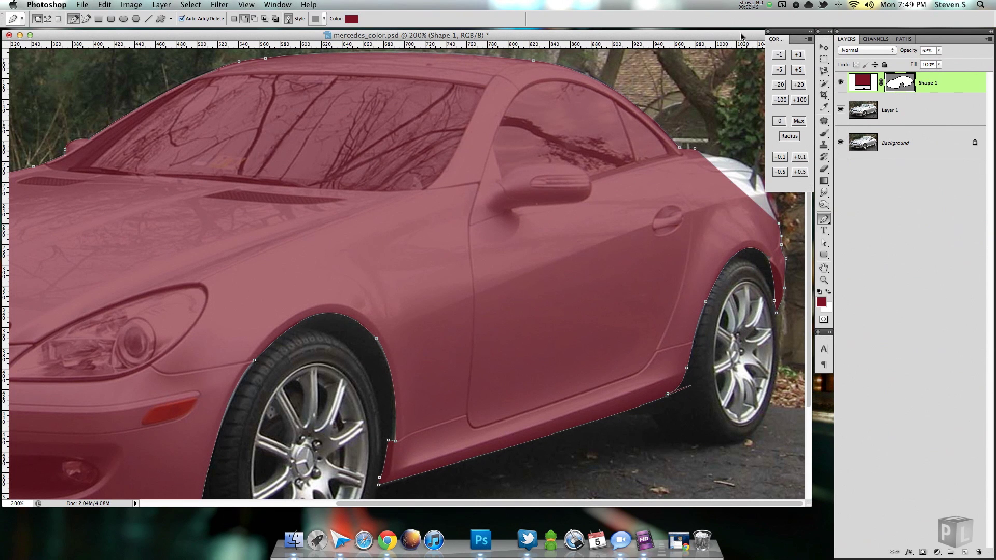
drag(741, 34, 678, 45)
click(703, 209)
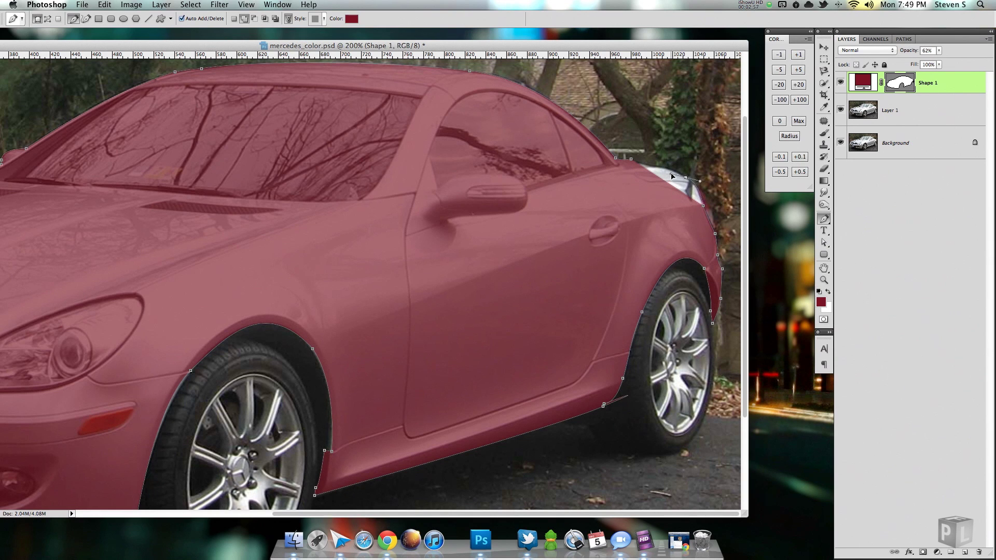
click(686, 178)
drag(646, 167, 643, 165)
key(super+z)
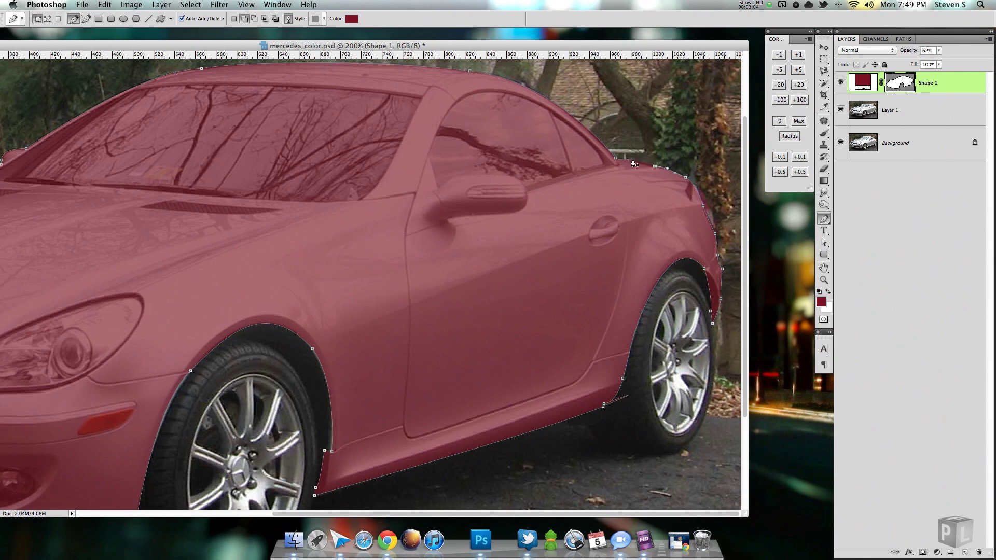
super+click(628, 158)
Step: Set the Pen tool to subtract from the shape and cut out the side window, following the mirror's upper edge
drag(550, 300, 664, 286)
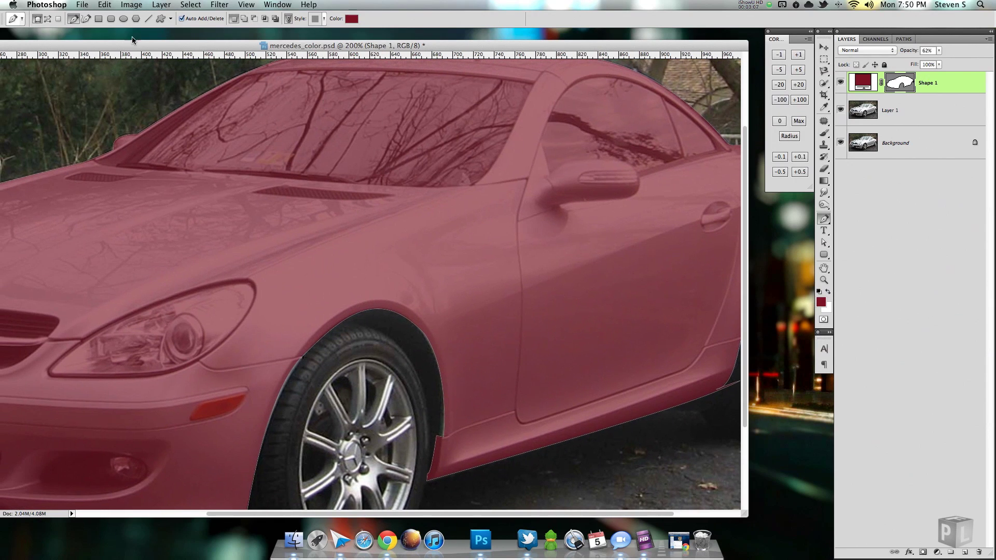
click(247, 20)
click(254, 20)
scroll(457, 289, up, 5)
scroll(457, 289, right, 5)
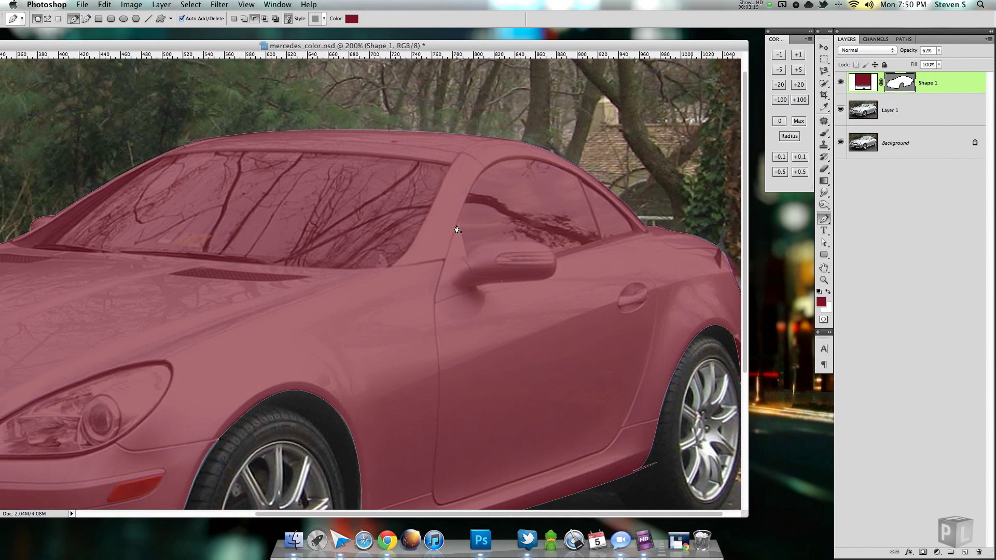
drag(579, 178, 638, 250)
alt+click(580, 178)
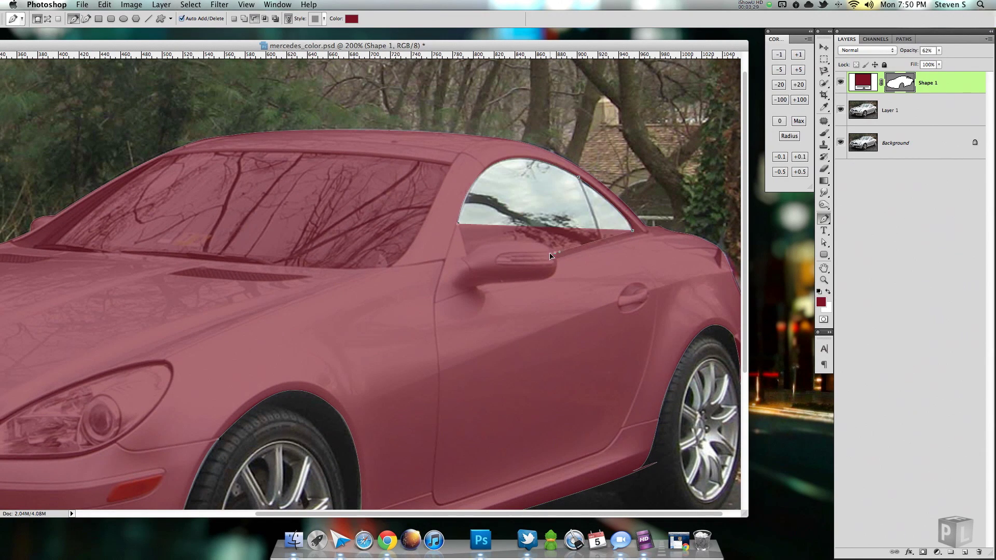
drag(550, 254, 549, 252)
drag(536, 243, 461, 261)
click(457, 223)
Step: Cut the windshield glass out of the red shape with a closed subtracting path
click(450, 164)
drag(416, 238, 410, 244)
drag(392, 266, 301, 265)
click(354, 268)
scroll(354, 268, left, 5)
key(super+z)
click(242, 262)
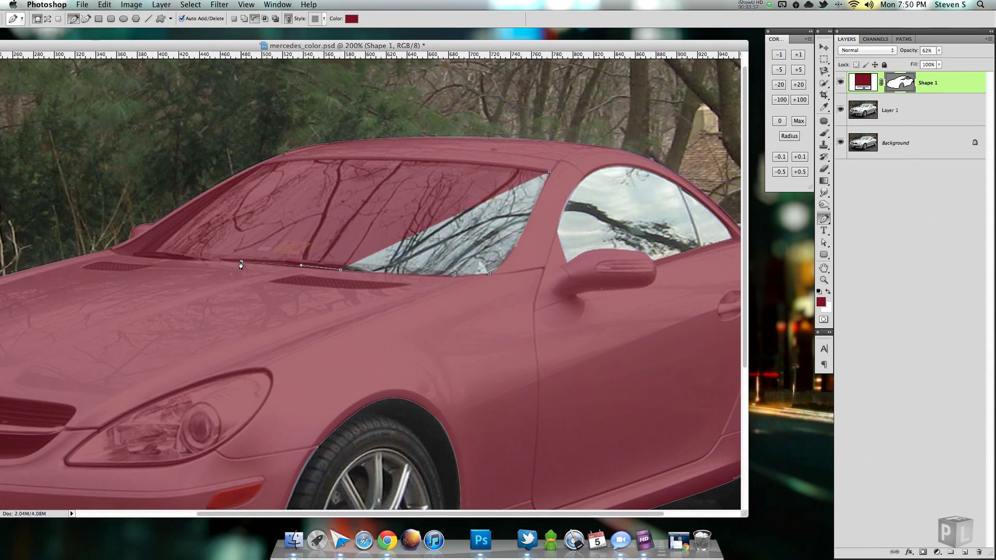
click(134, 254)
click(263, 165)
click(319, 158)
click(549, 171)
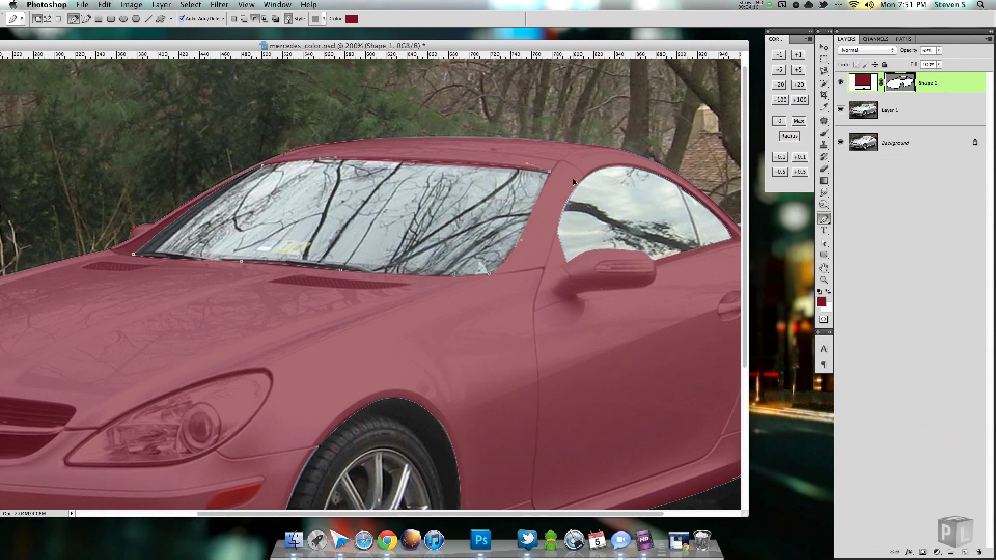
Step: Cut the near headlight out of the red shape with a closed subtracting path
scroll(509, 228, left, 10)
scroll(446, 277, down, 5)
drag(418, 350, 393, 369)
drag(315, 368, 274, 345)
drag(362, 300, 390, 291)
click(445, 271)
Step: Cut the upper grille opening between the emblem and the near headlight out of the red shape
scroll(490, 284, down, 3)
drag(180, 280, 183, 273)
drag(196, 263, 213, 266)
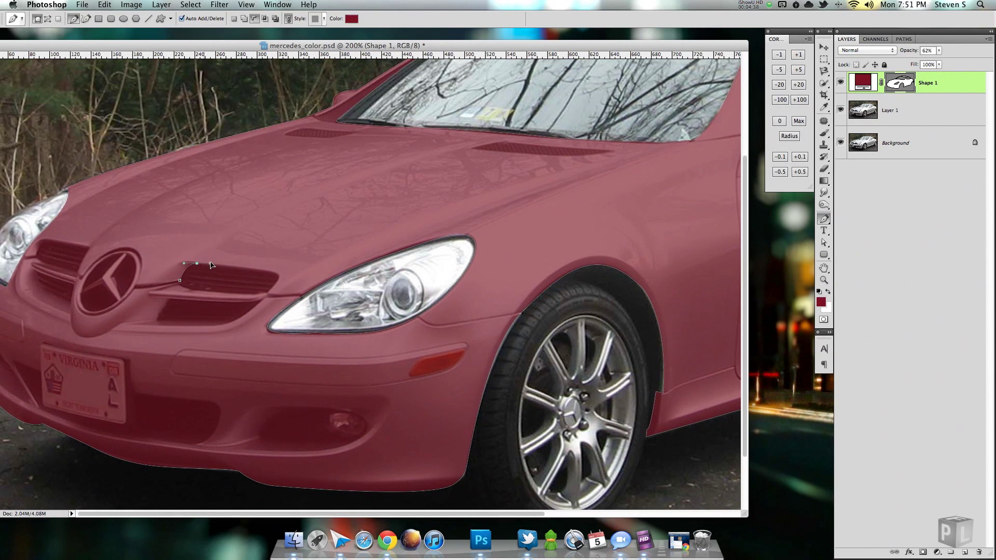
drag(272, 272, 266, 293)
click(180, 280)
Step: Cut the lower grille opening between the emblem and the near headlight out of the red shape
click(169, 299)
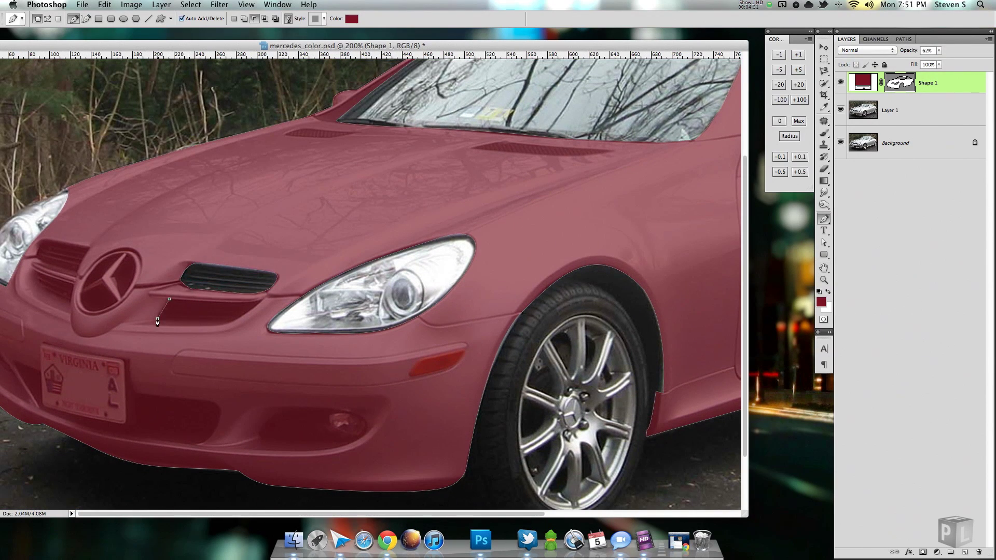
click(157, 318)
click(231, 320)
click(262, 300)
click(243, 301)
click(170, 300)
Step: Cut the round Mercedes emblem out of the red shape with a closed curved path
scroll(95, 293, up, 1)
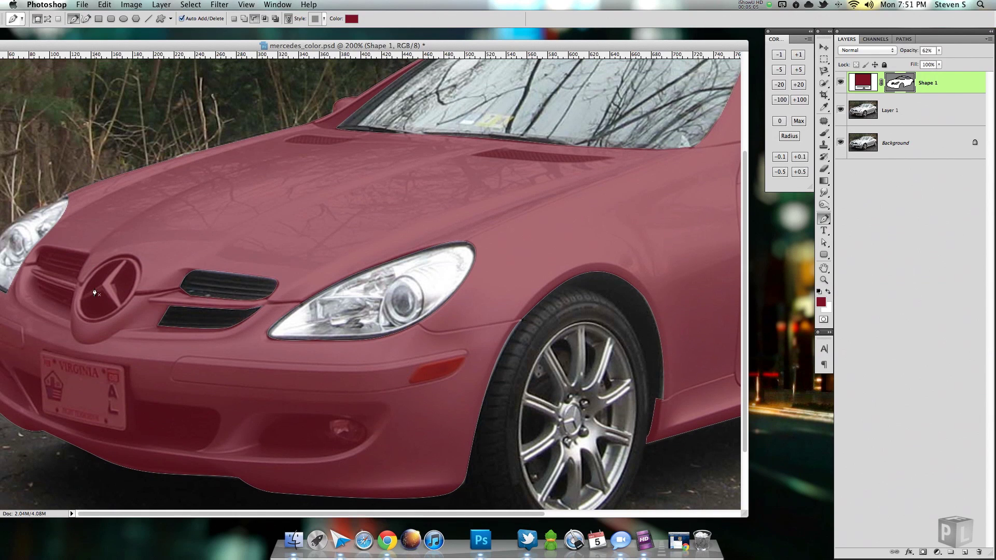
drag(123, 255, 141, 253)
drag(140, 273, 118, 313)
drag(96, 321, 79, 294)
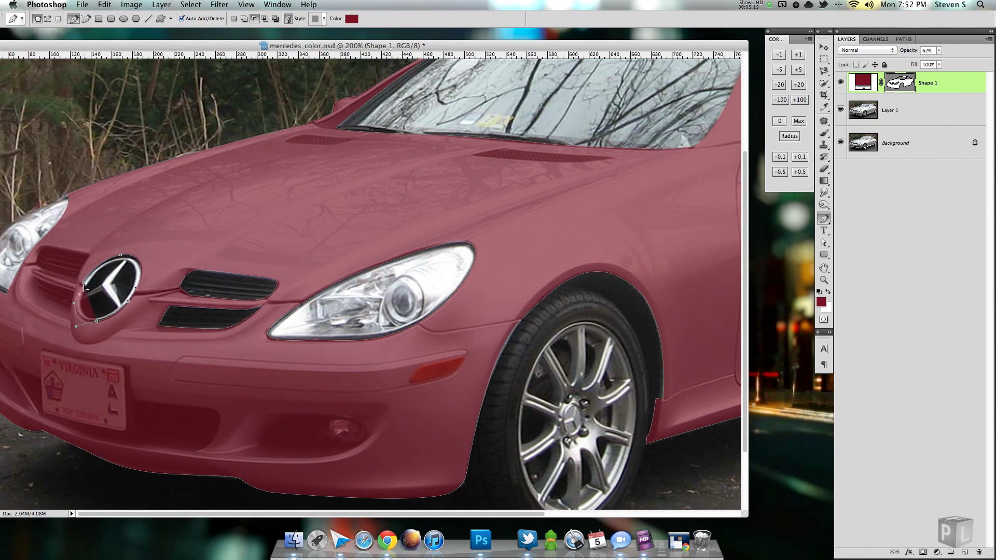
click(83, 283)
Step: Cut the upper grille opening between the far headlight and the emblem out of the red shape
click(89, 254)
click(78, 278)
drag(37, 264, 57, 249)
click(89, 254)
Step: Cut the lower grille opening on the far side of the emblem out of the red shape
click(74, 292)
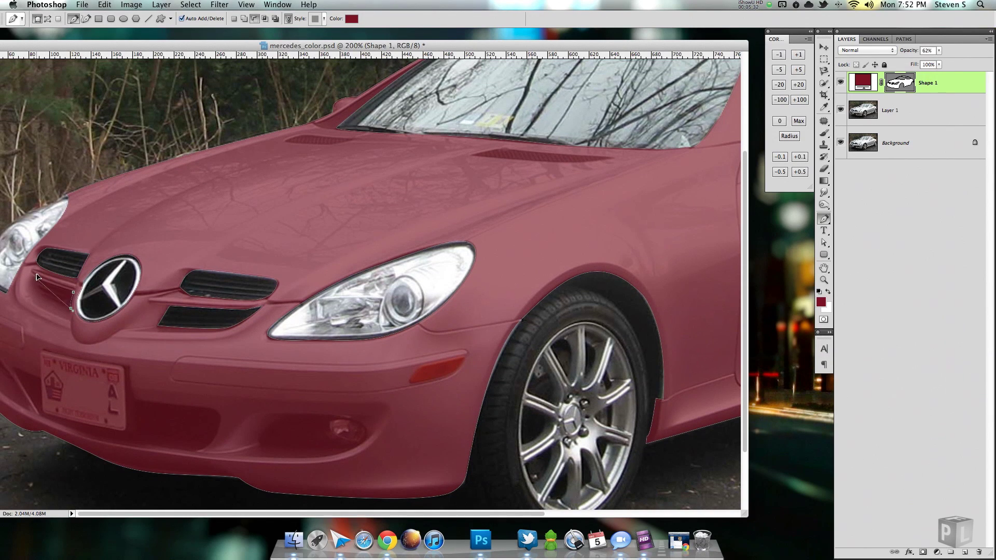
click(36, 278)
click(73, 292)
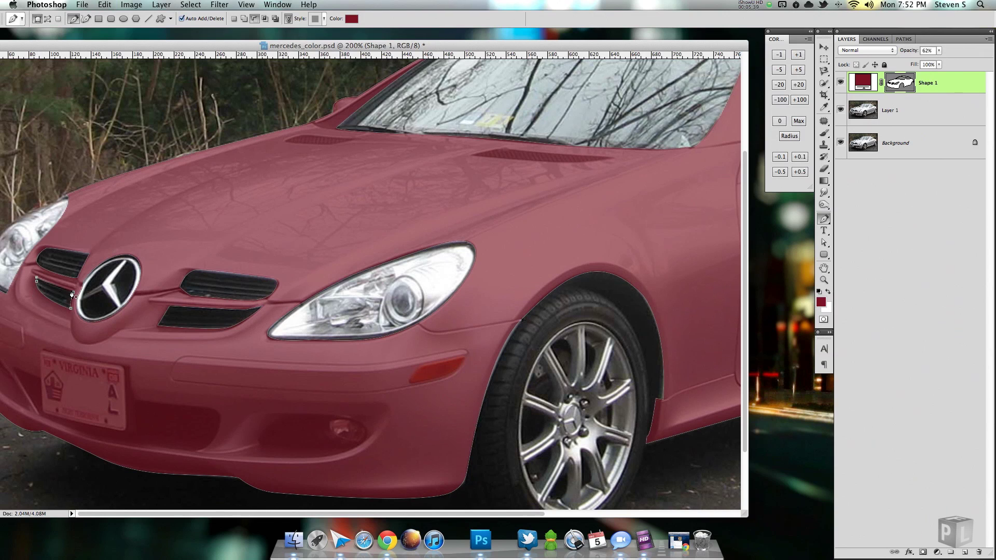
Step: Cut the license plate out of the red shape with a four-cornered subtracting path
click(125, 372)
click(126, 429)
click(41, 416)
click(42, 355)
Step: Cut the bumper's lower air intake around and beneath the license plate out of the red shape
scroll(133, 326, down, 5)
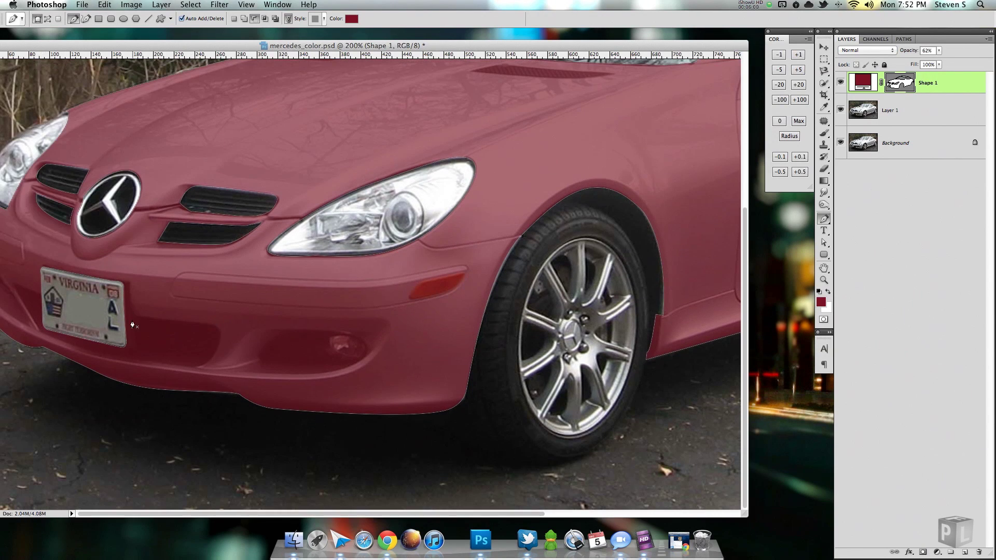
click(129, 282)
drag(136, 316, 142, 318)
click(200, 322)
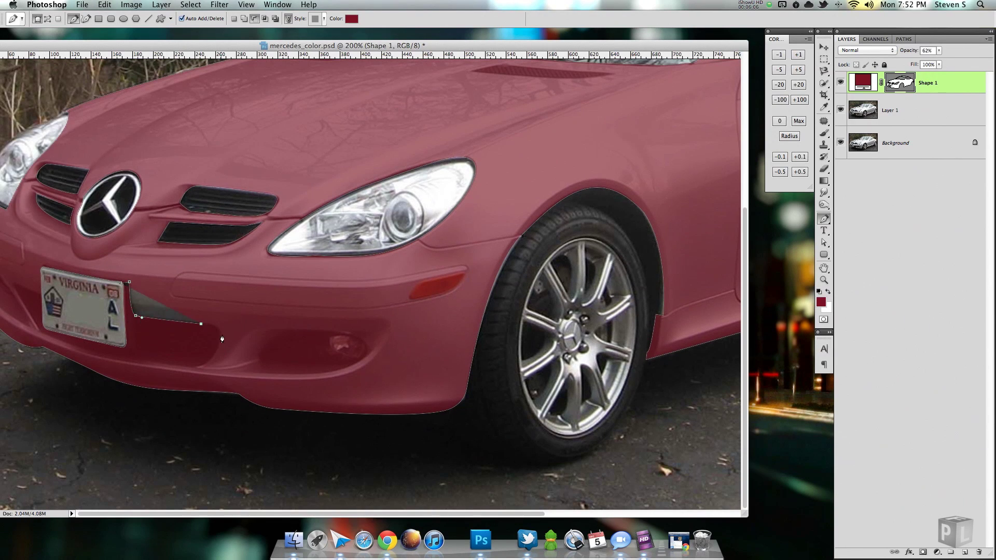
drag(220, 339, 220, 354)
drag(196, 365, 186, 365)
drag(65, 342, 57, 298)
alt+click(64, 341)
click(41, 326)
click(17, 285)
click(129, 283)
Step: Cut the near fog light recess in the bumper out of the red shape with a closed path
click(273, 360)
drag(262, 354, 270, 345)
click(293, 329)
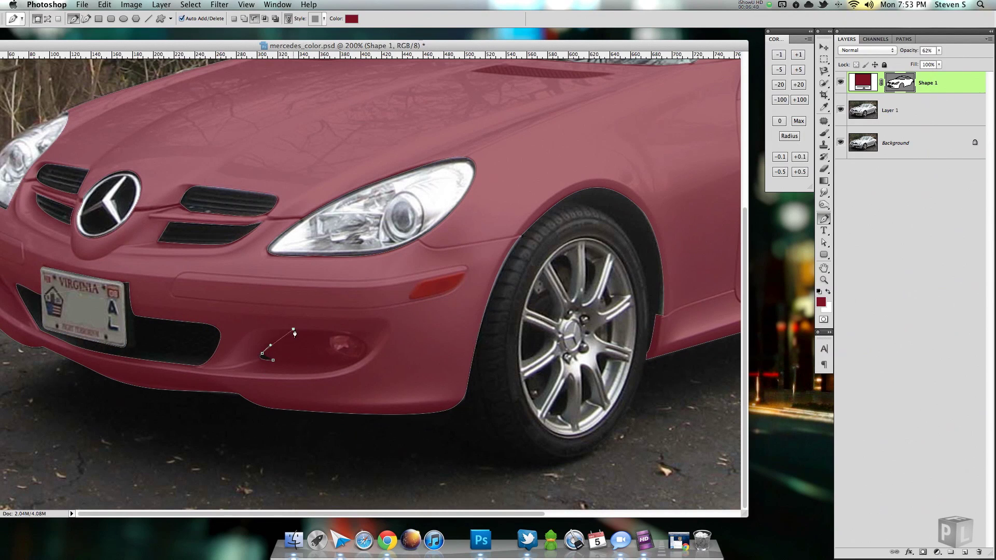
click(311, 328)
click(378, 352)
click(342, 370)
click(273, 359)
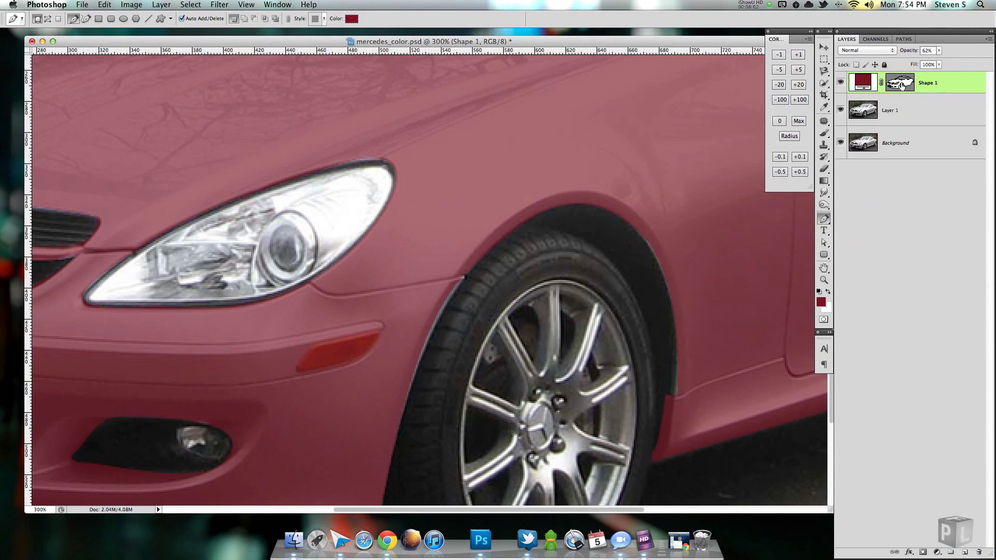
Step: Trace the orange side marker between the near headlight and front wheel as a cutout in the red shape
click(366, 334)
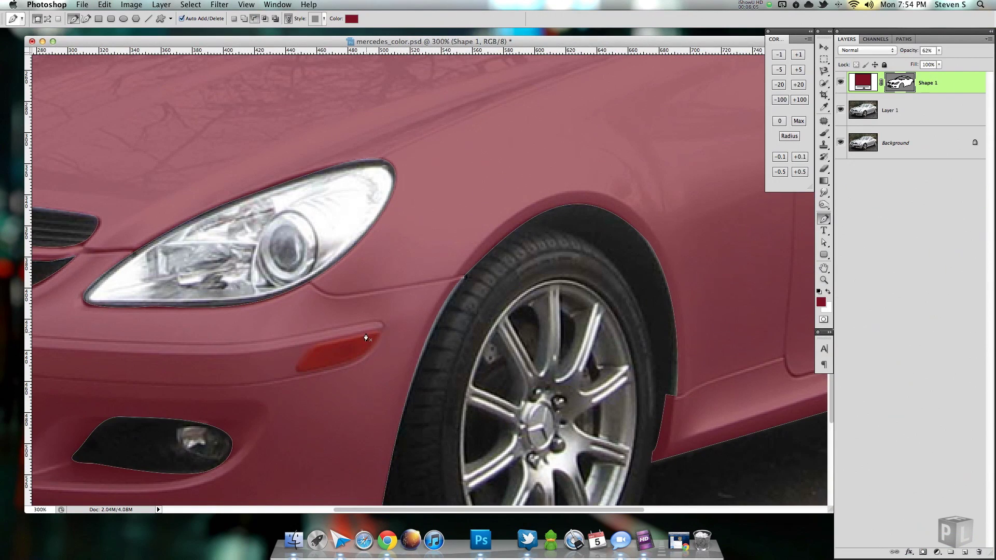
click(320, 342)
click(307, 351)
click(297, 367)
click(308, 370)
click(354, 357)
click(370, 347)
click(377, 336)
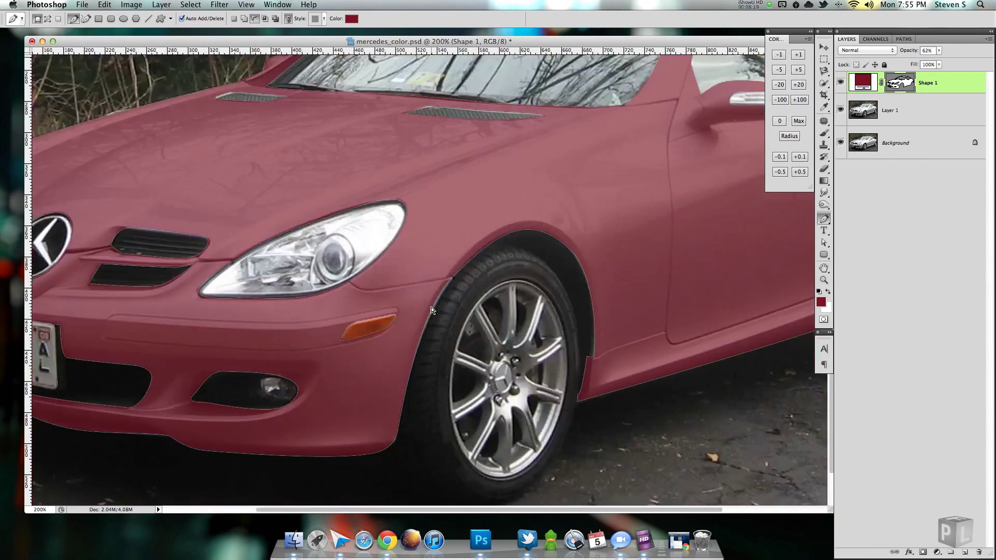
Step: Load the Shape 1 outline as a selection and hide the shape layer
key(super+minus)
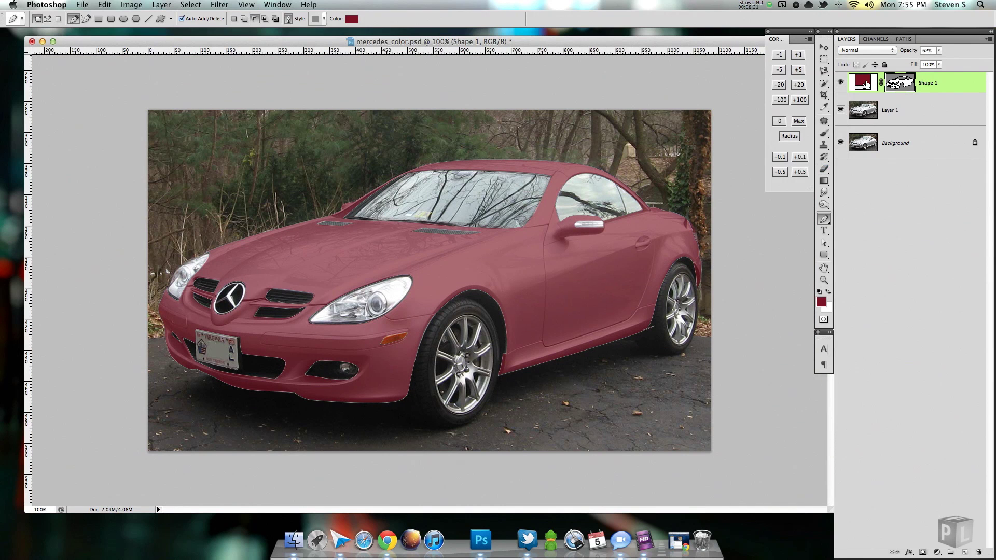
click(841, 84)
super+click(858, 82)
click(841, 85)
Step: Copy the selected bodywork from Layer 1 onto its own layer and duplicate that copy
click(882, 111)
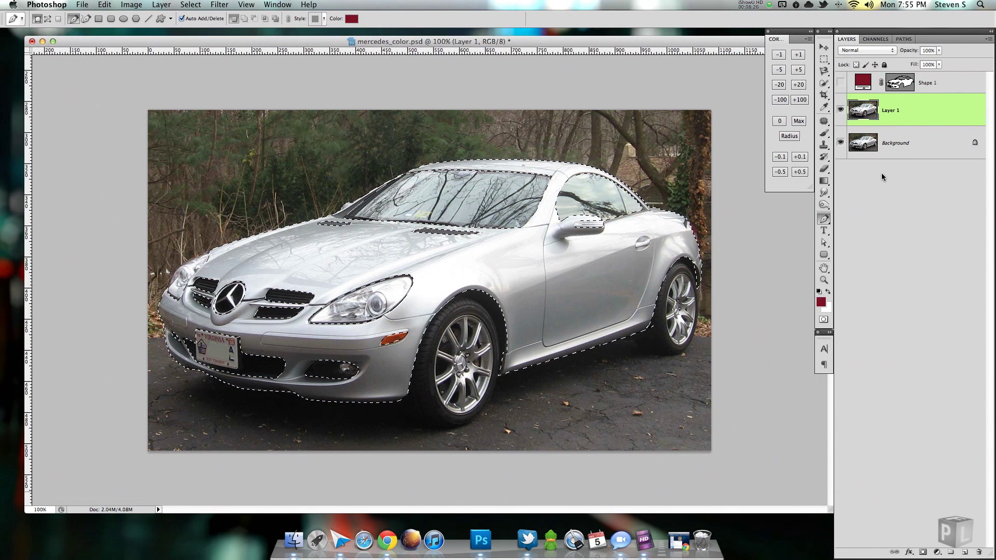
key(super+j)
key(super+j)
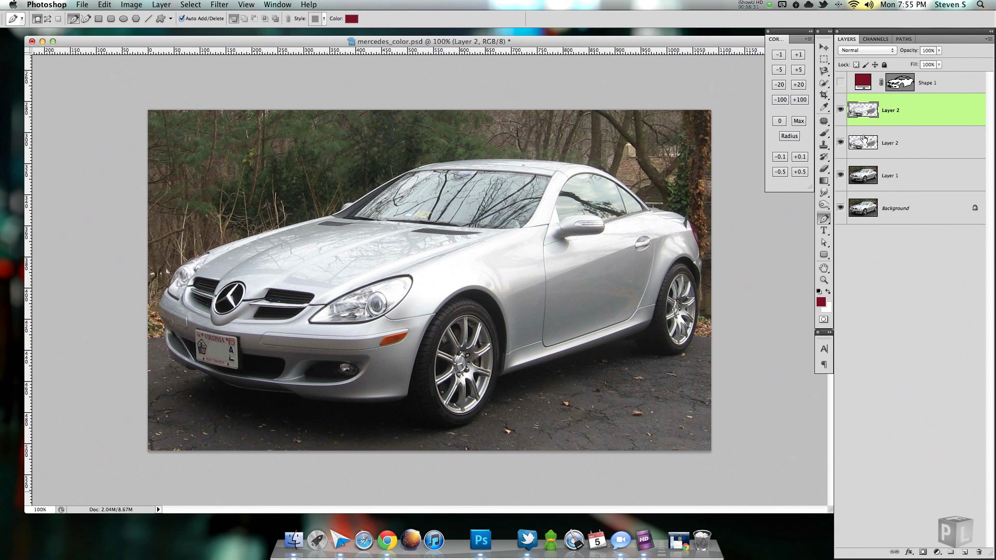
Step: Hide the upper bodywork copy and add a new empty layer above the lower copy
click(841, 109)
click(859, 138)
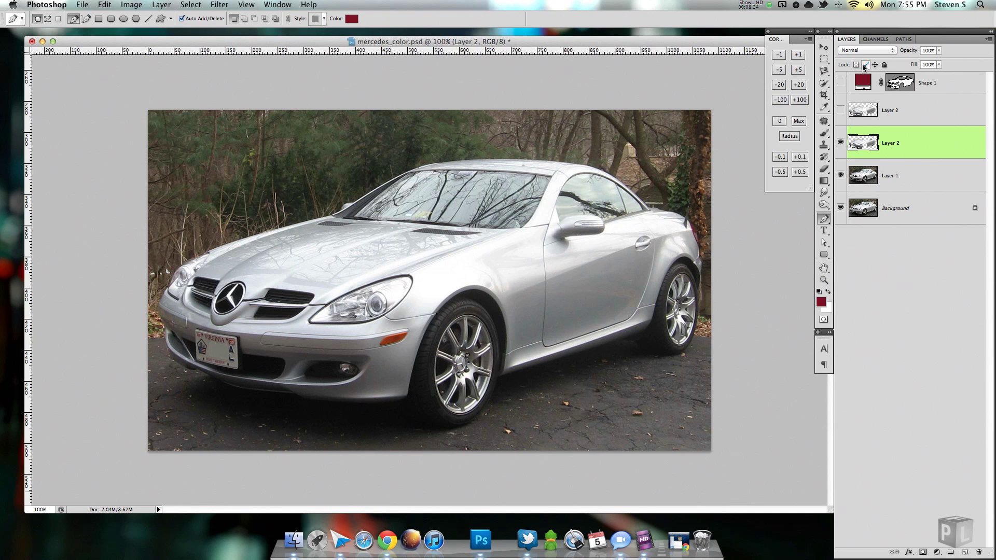
click(952, 553)
Step: Set the foreground color to the brighter red #ca1835 and return to the Pen tool
click(821, 302)
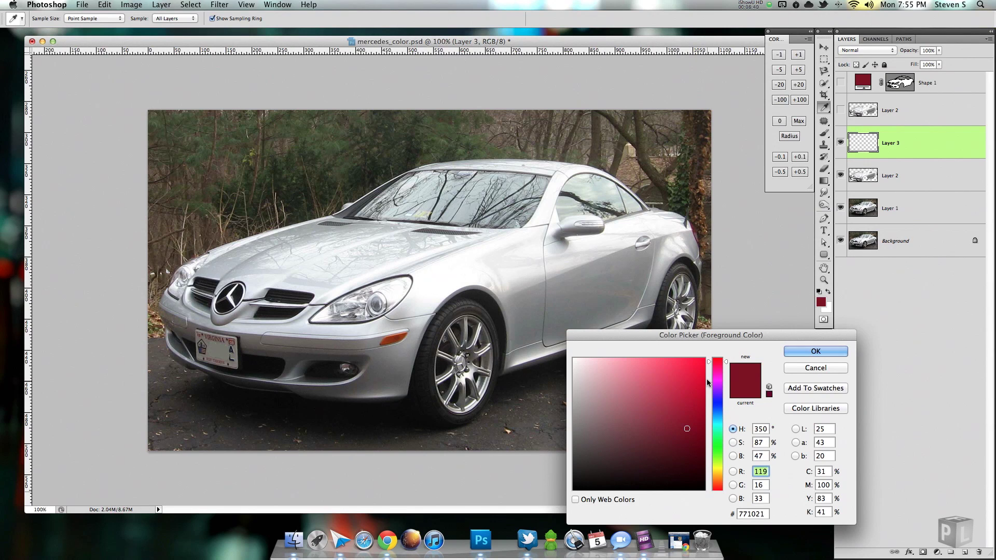
drag(695, 380, 690, 387)
click(803, 354)
key(p)
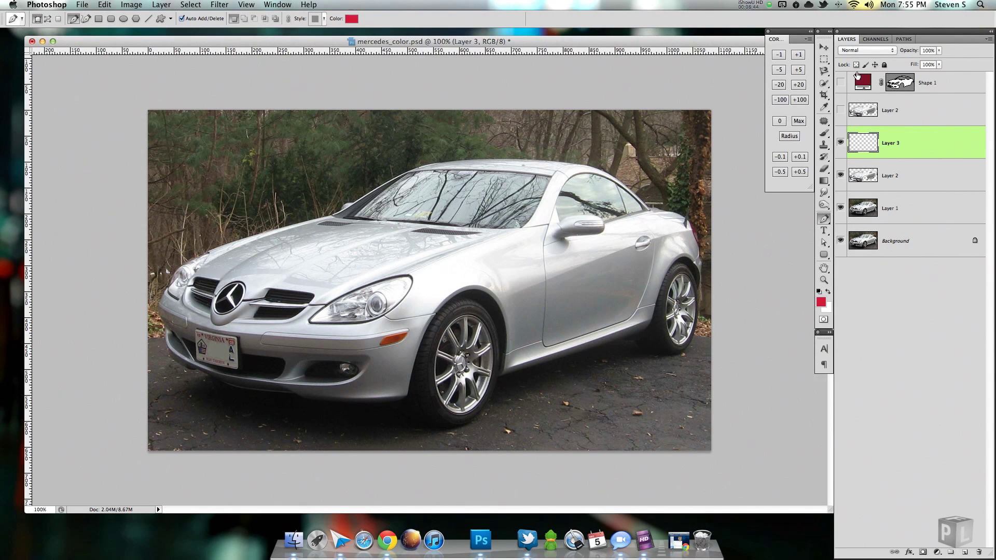
Step: Clip Layer 3 to the bodywork copy below and fill it with the red foreground color in Multiply mode
right_click(918, 145)
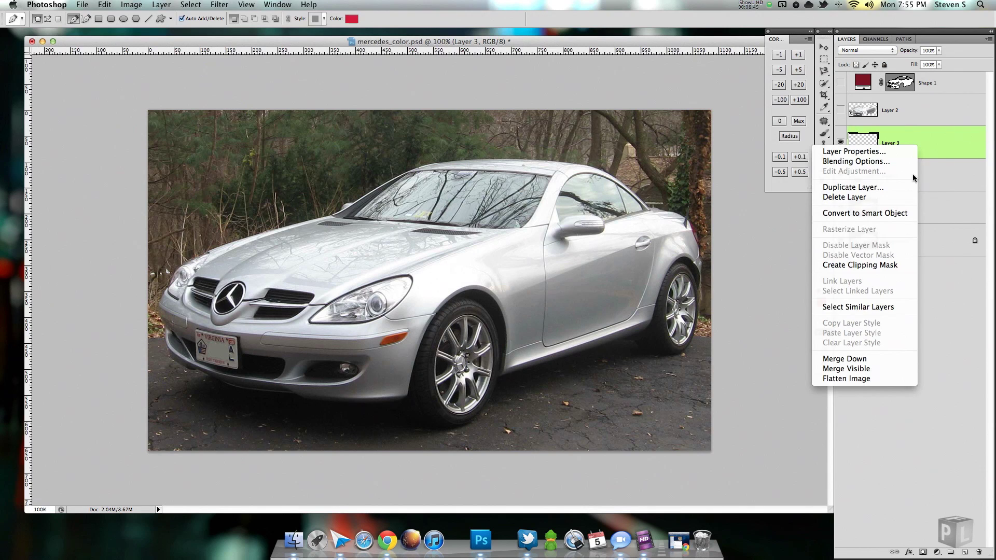
click(868, 264)
key(alt+BackSpace)
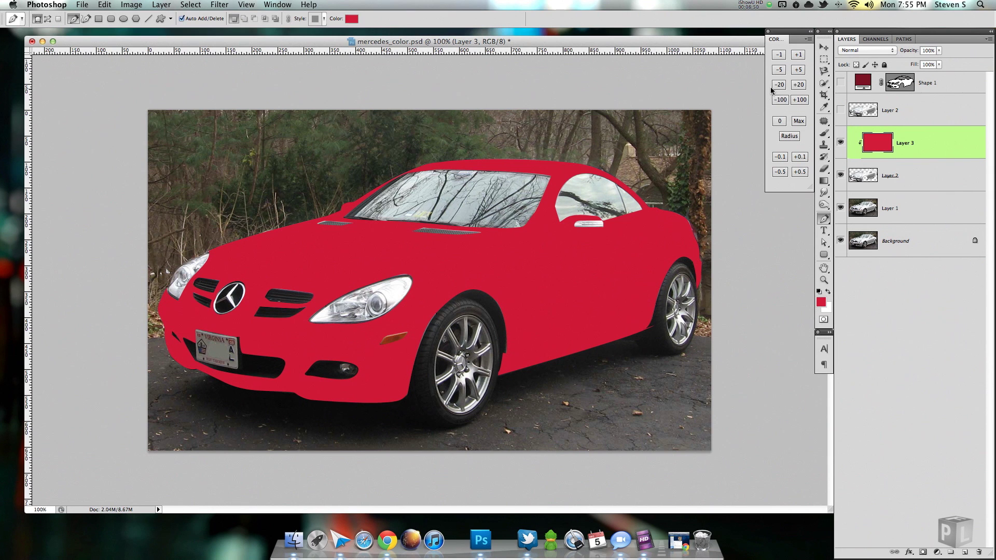
click(857, 52)
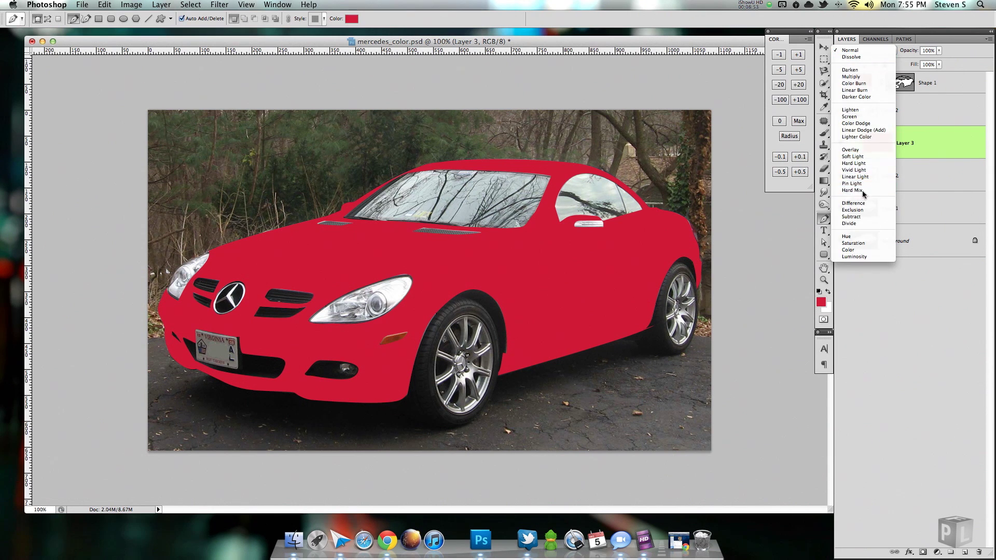
click(862, 77)
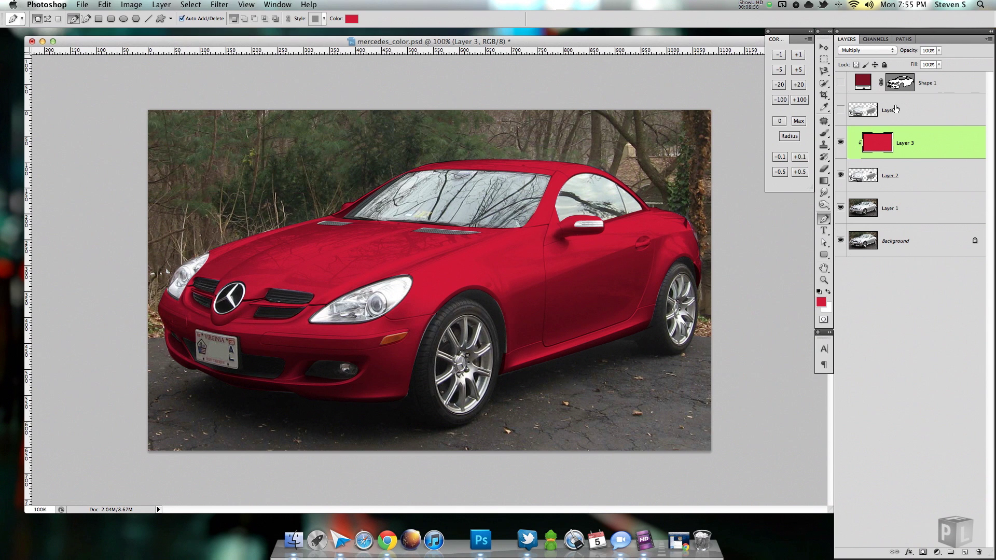
Step: Show the upper bodywork copy and set its blending mode to Screen
click(912, 113)
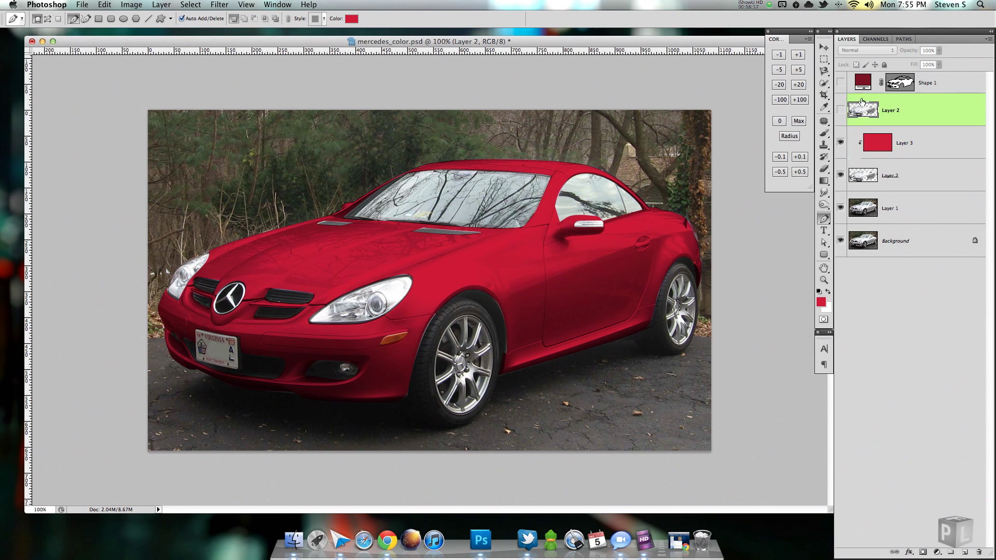
click(841, 110)
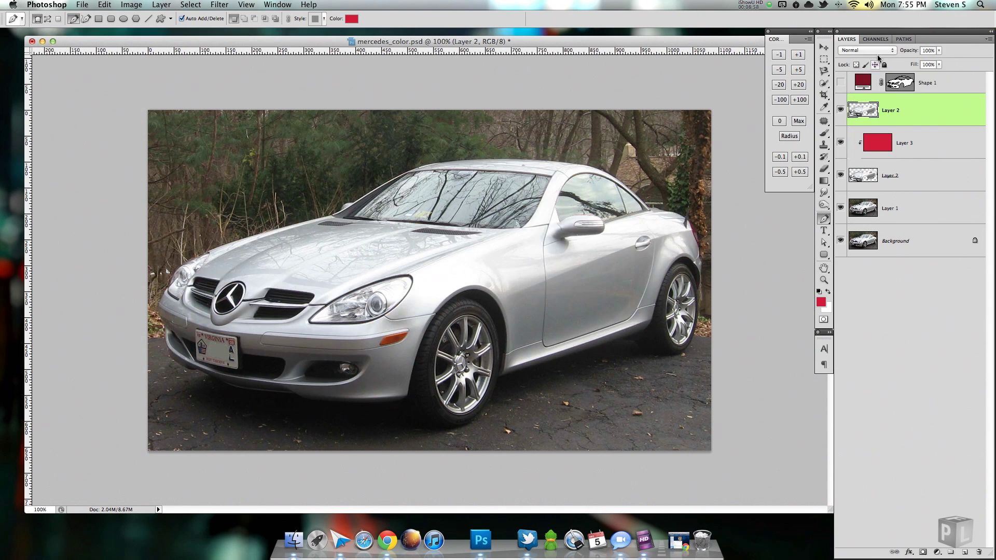
click(875, 50)
click(854, 116)
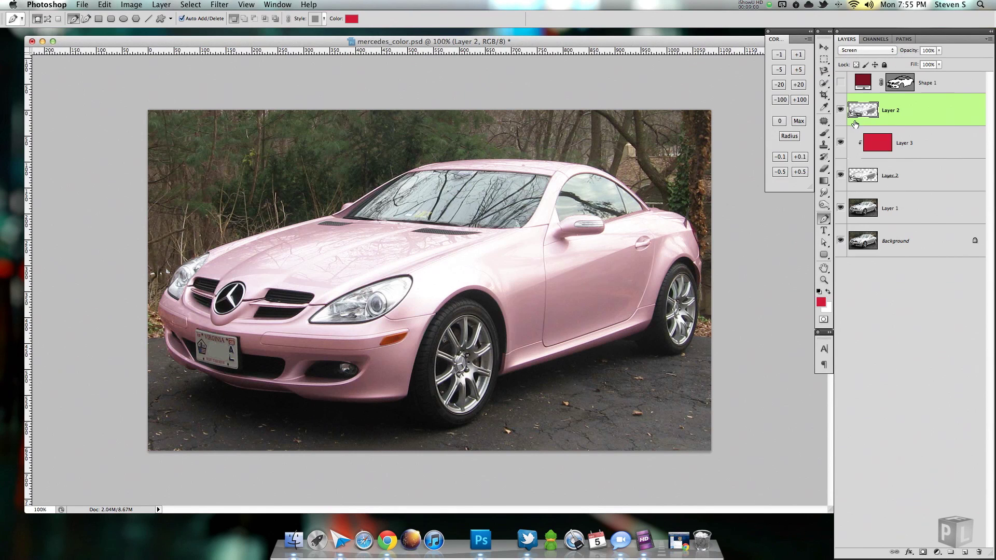
click(914, 54)
Step: Add a Levels adjustment layer clipped to the upper bodywork copy
click(161, 5)
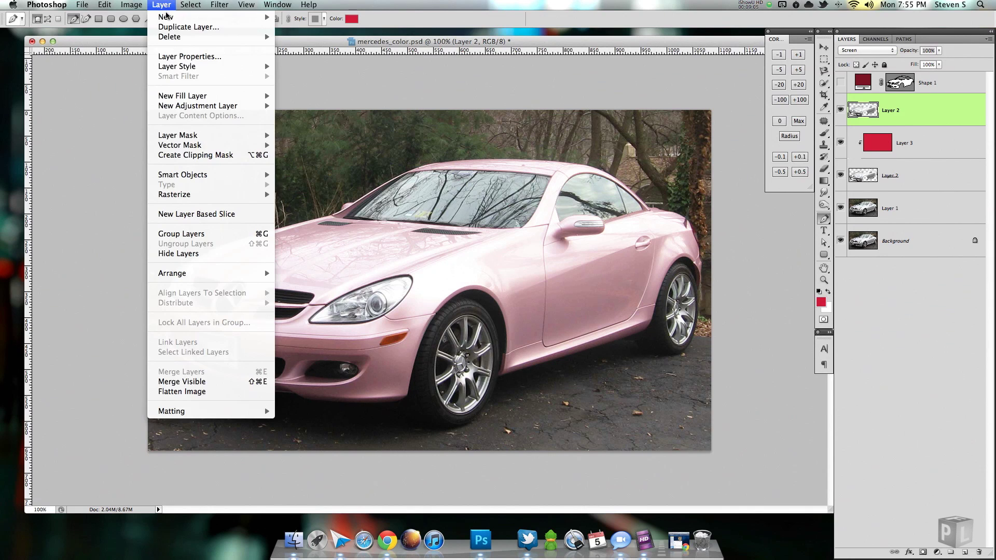
mouse_move(246, 106)
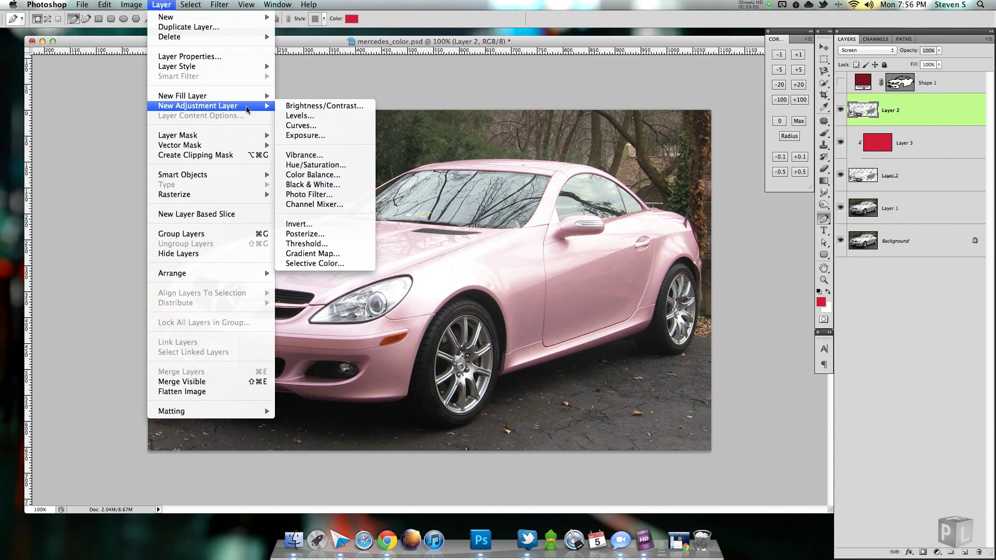
click(312, 117)
click(475, 249)
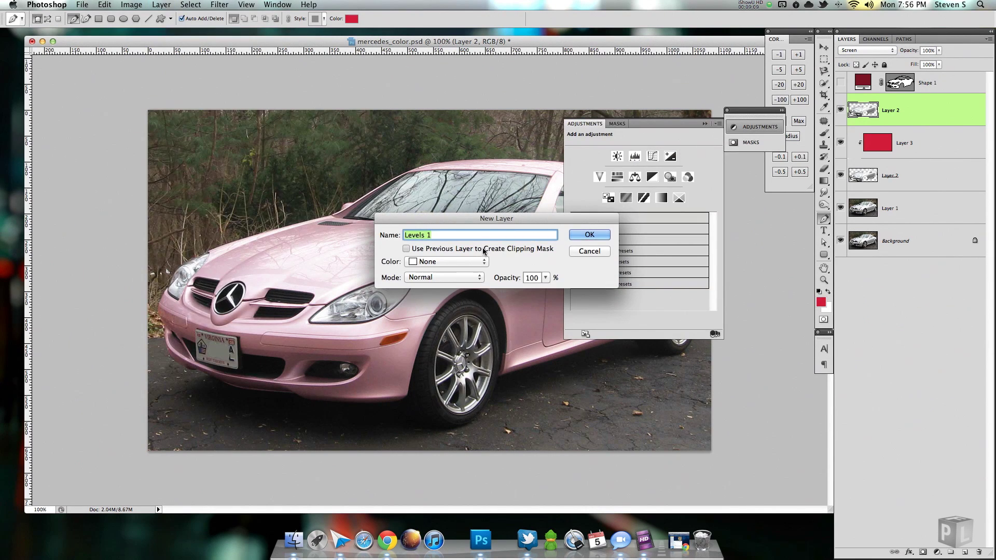
click(590, 235)
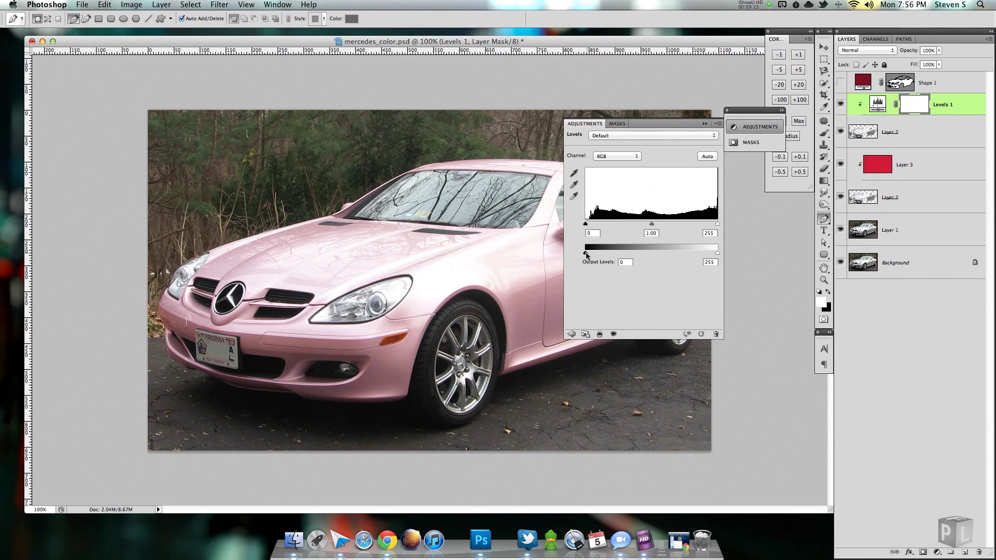
Step: Set the Levels black input to 107, the midtones to 0.27 and the white output to 139
drag(588, 255, 566, 254)
drag(717, 253, 589, 240)
drag(658, 124, 735, 255)
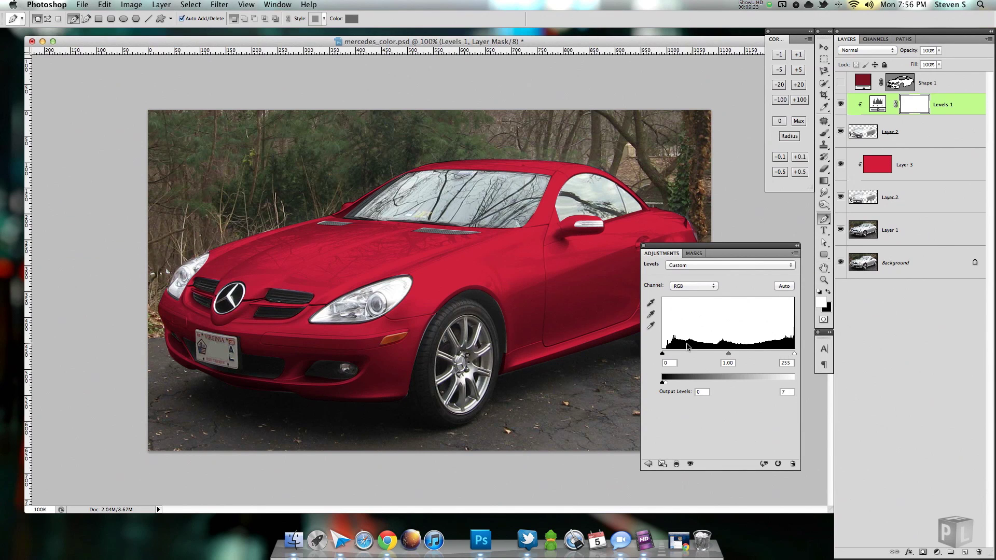
drag(663, 355, 712, 359)
drag(794, 355, 774, 354)
drag(670, 383, 794, 358)
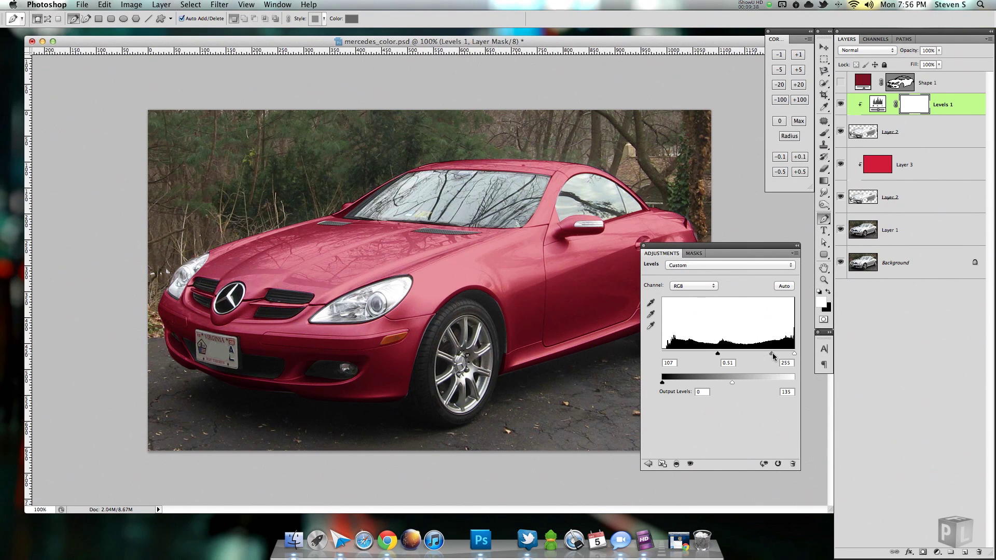
drag(772, 354, 780, 358)
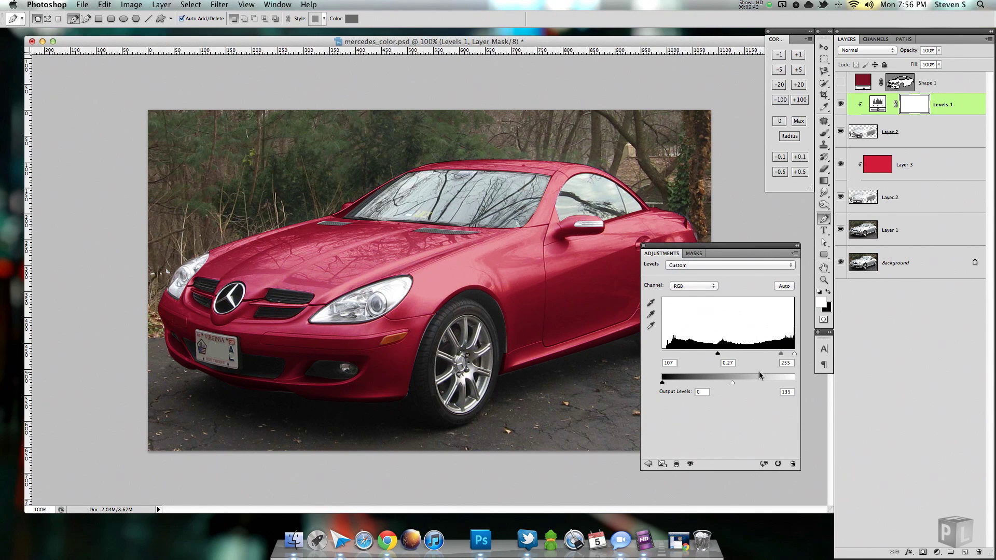
drag(735, 382, 736, 382)
Step: Set the Levels layer's opacity to 99% and collapse its adjustment settings
mouse_move(911, 50)
mouse_down()
mouse_move(898, 48)
mouse_move(926, 51)
mouse_up()
drag(734, 245, 740, 220)
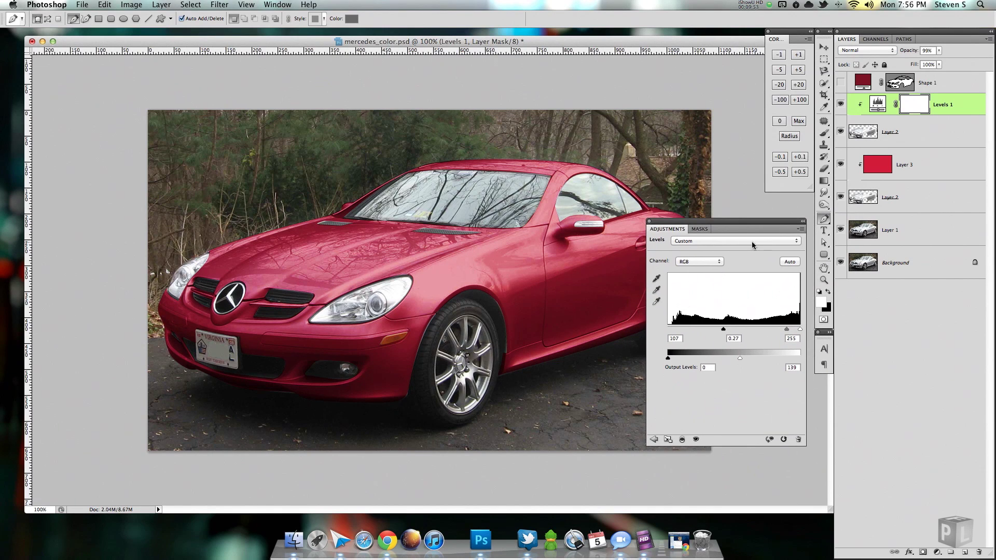
click(804, 221)
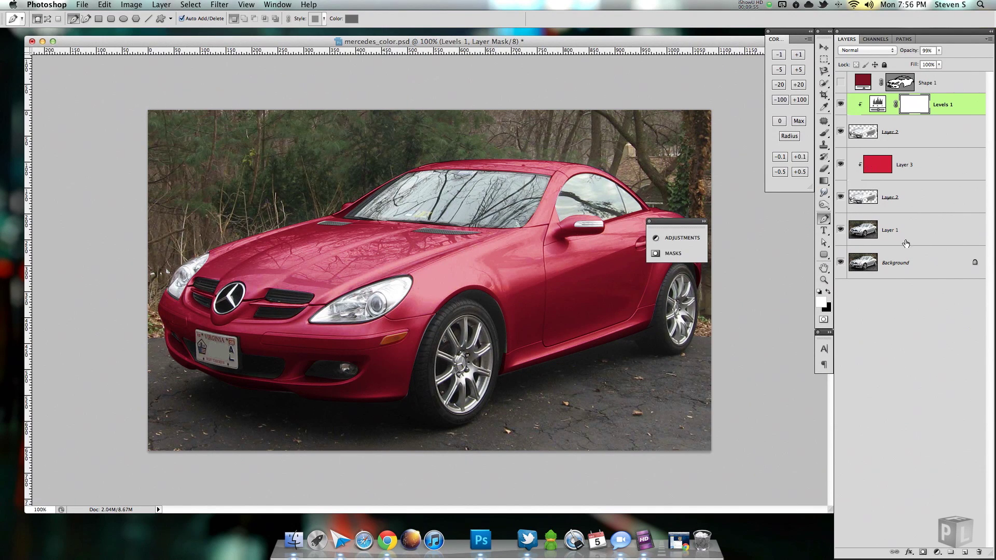
Step: Add a new layer above the red Layer 3 and clip it to the bodywork copy
click(934, 169)
click(965, 552)
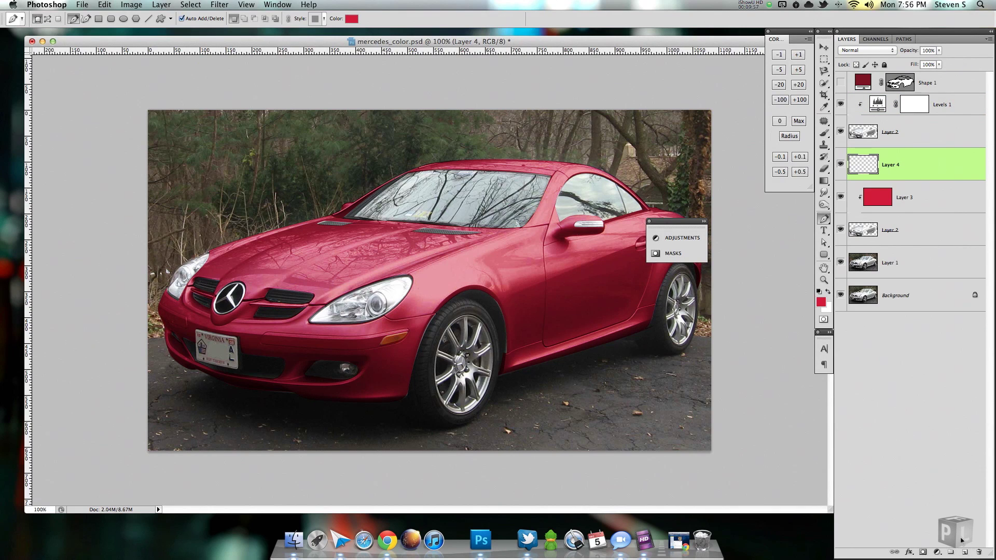
right_click(942, 164)
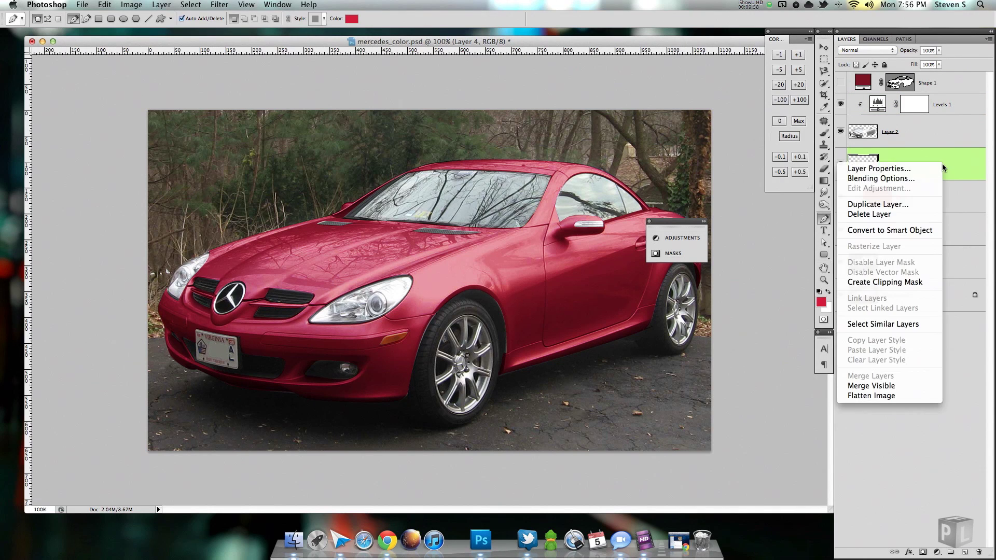
click(888, 281)
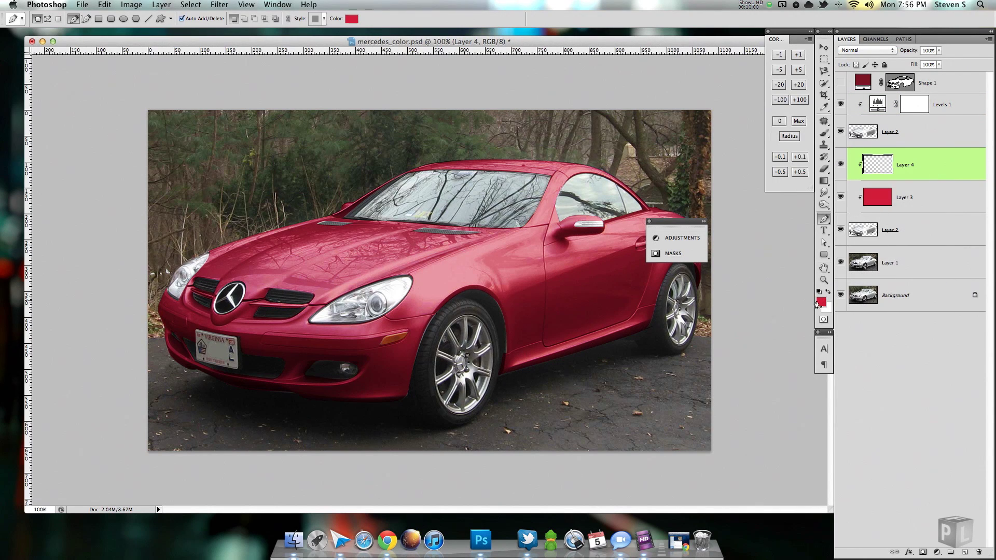
click(649, 221)
Step: Set the foreground color to near-black #0d0d0d and return to the Pen tool
click(821, 301)
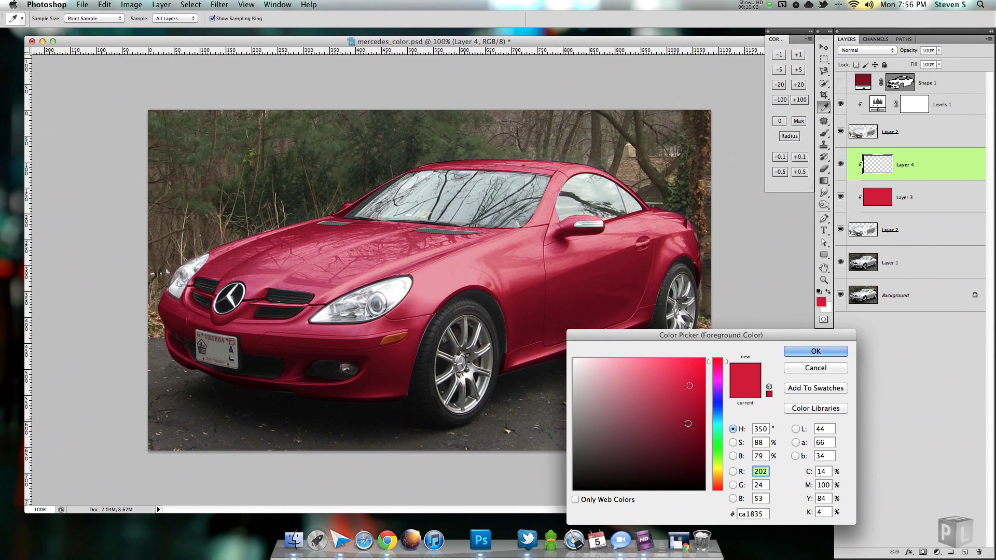
drag(590, 459, 572, 484)
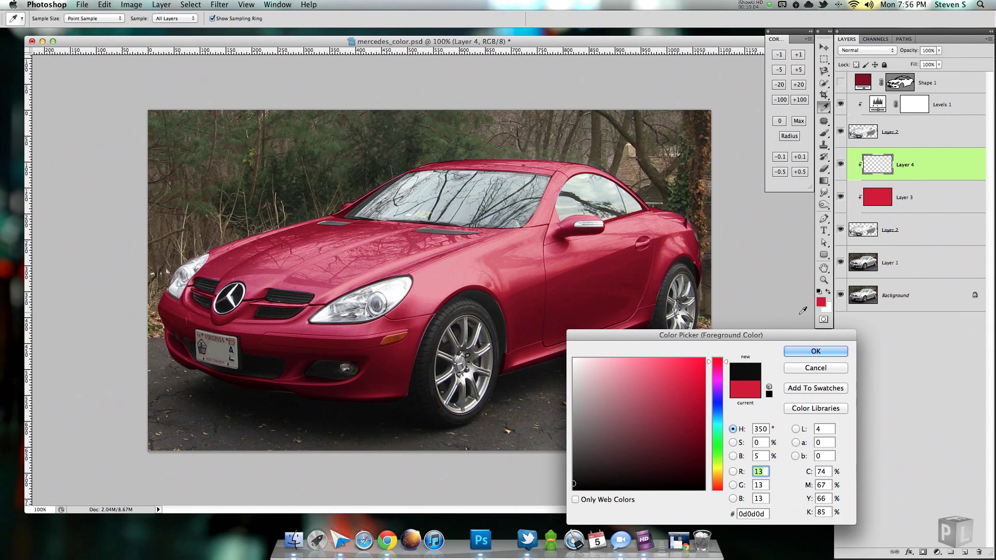
click(816, 352)
key(p)
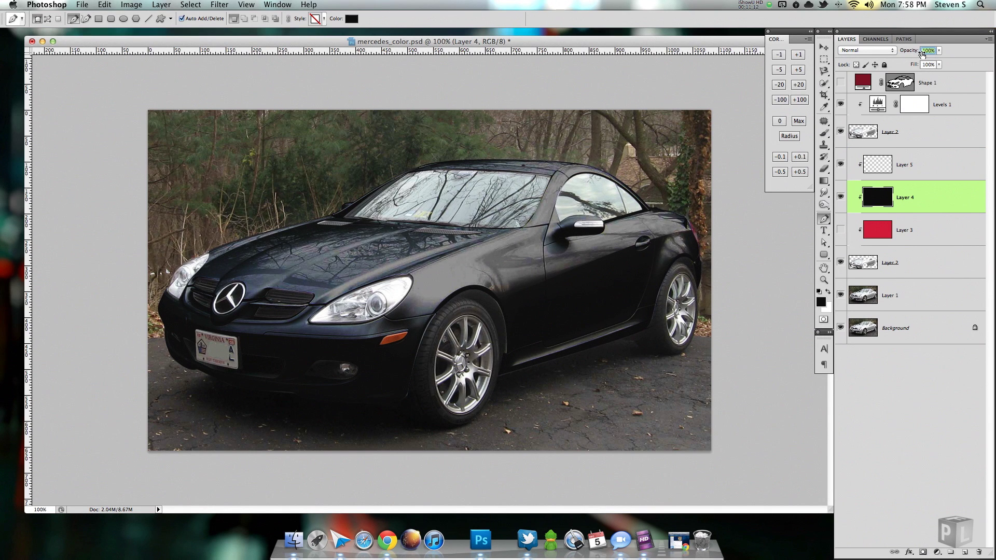
Step: Lower the black input of the Levels 1 adjustment to lighten the black bodywork, and close its adjustment settings
double_click(878, 105)
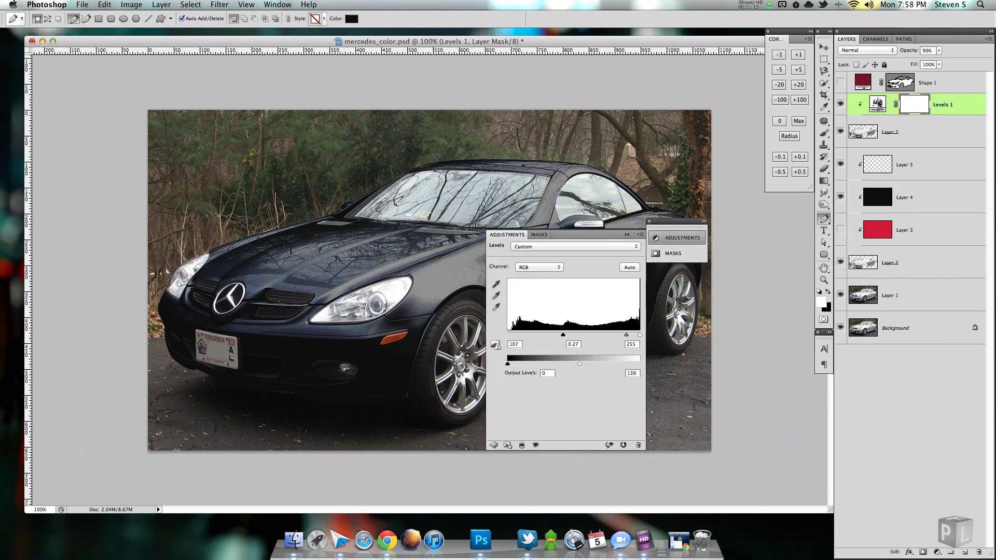
drag(563, 335, 526, 335)
drag(587, 237, 798, 251)
click(798, 251)
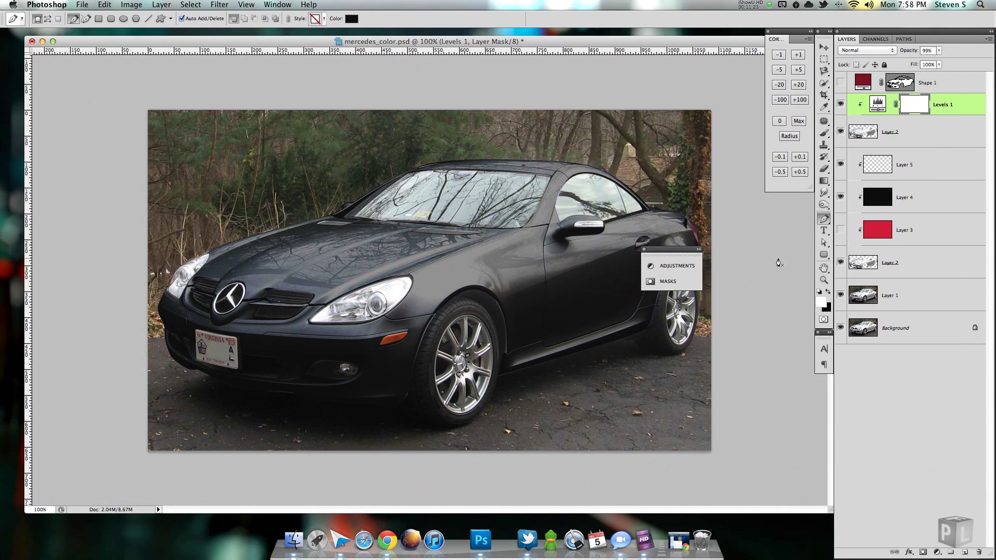
click(645, 250)
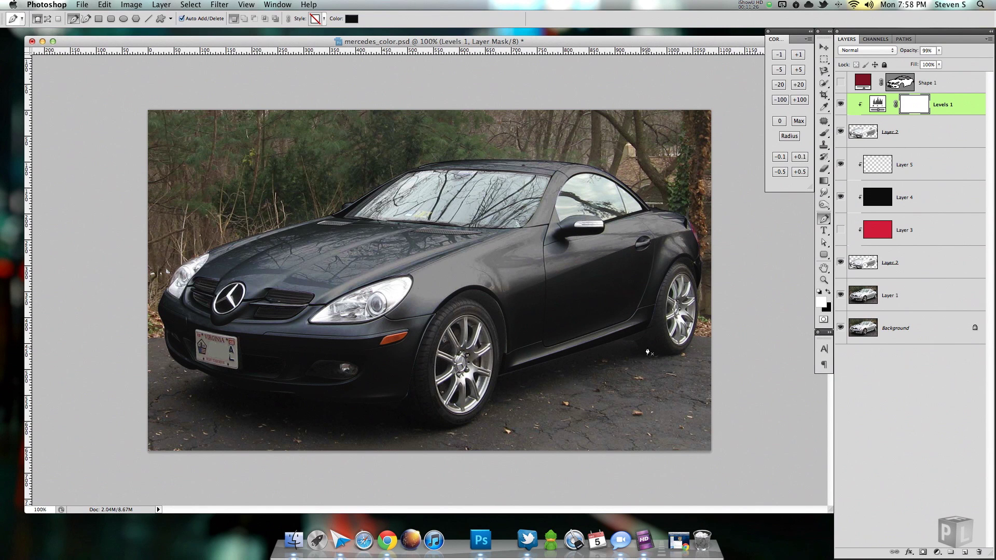
Step: Compare the silver, red and black bodywork by hiding black Layer 4, showing red Layer 3, and showing Layer 4 again
click(841, 197)
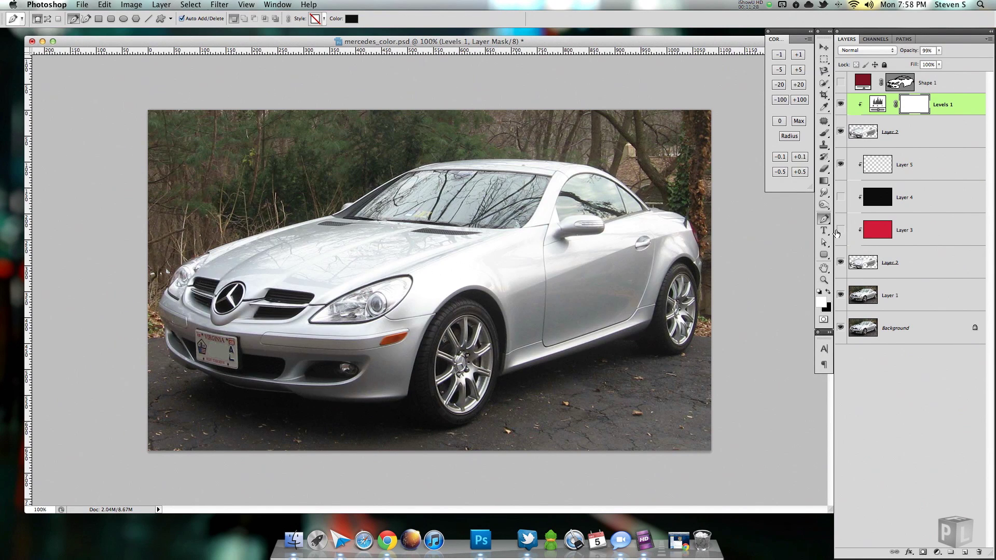
click(841, 230)
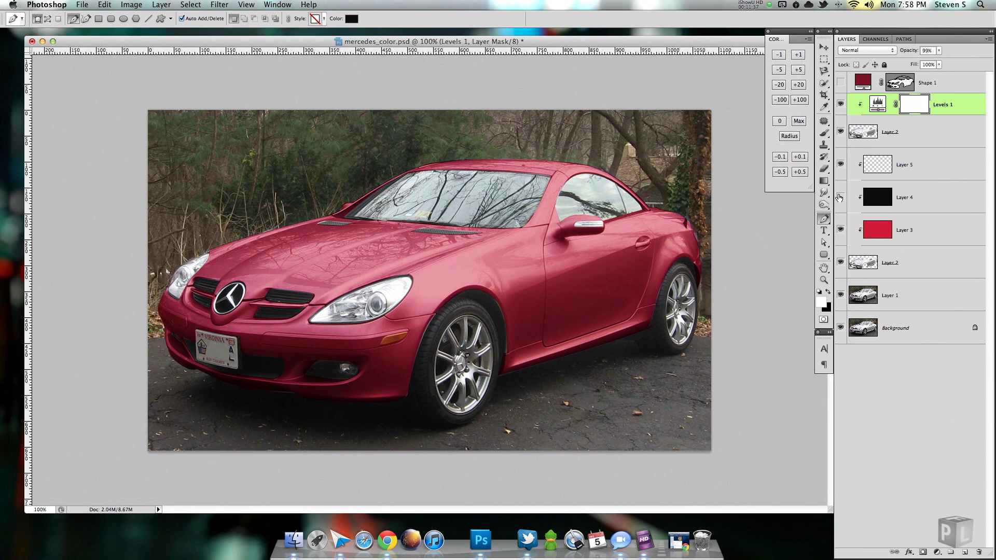
click(842, 197)
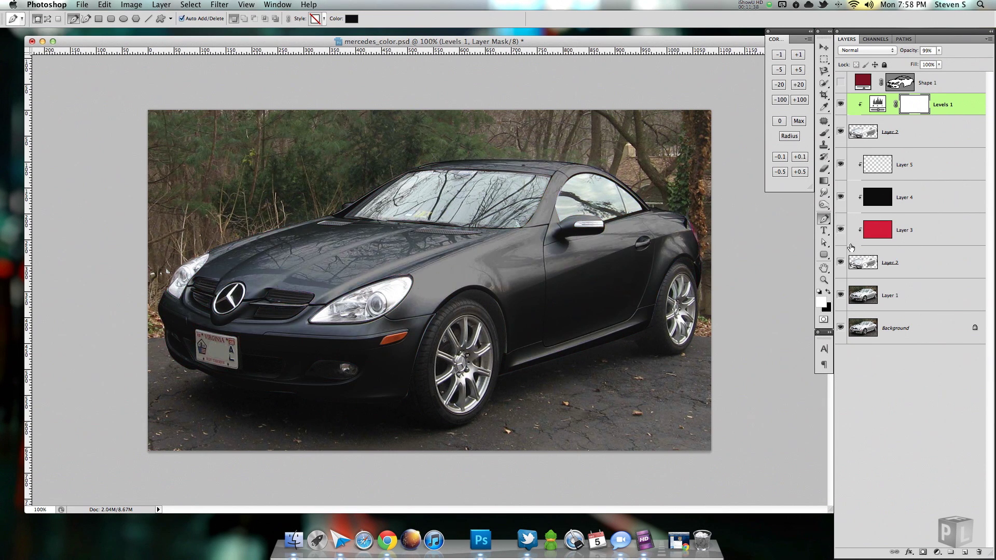